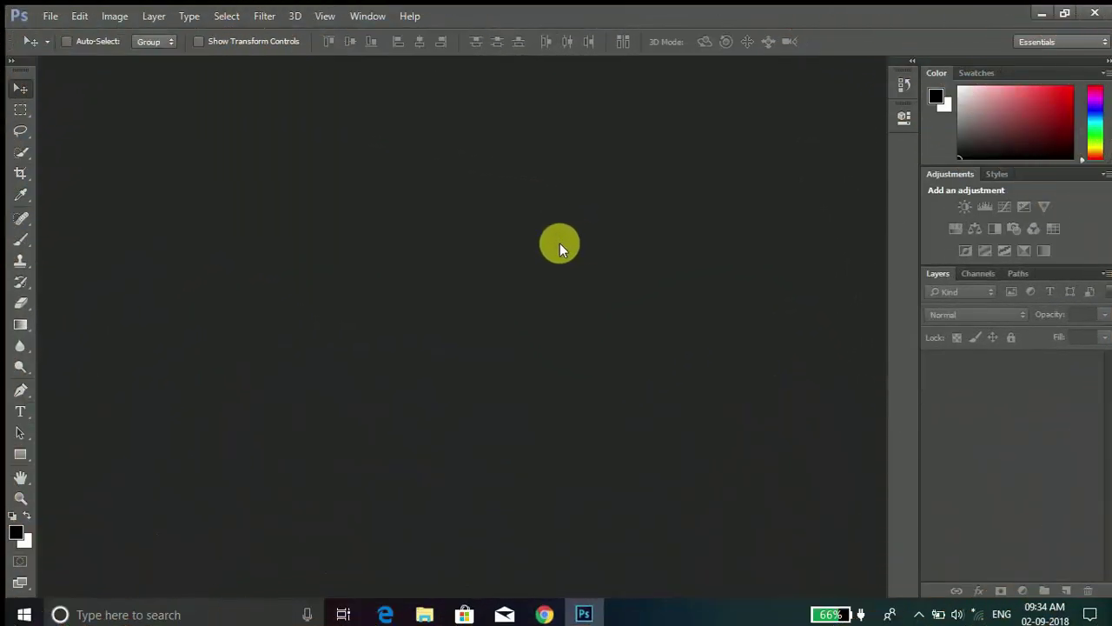
- Open the Desktop photo DSC_sssss4986.jpg of the man against green foliage
click(50, 16)
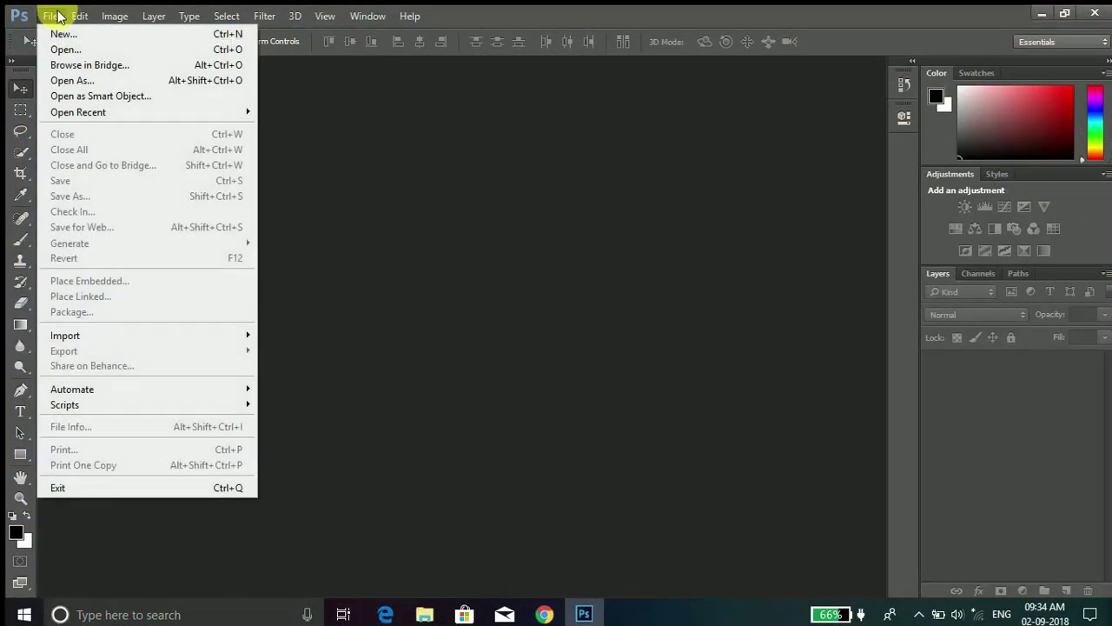
click(80, 54)
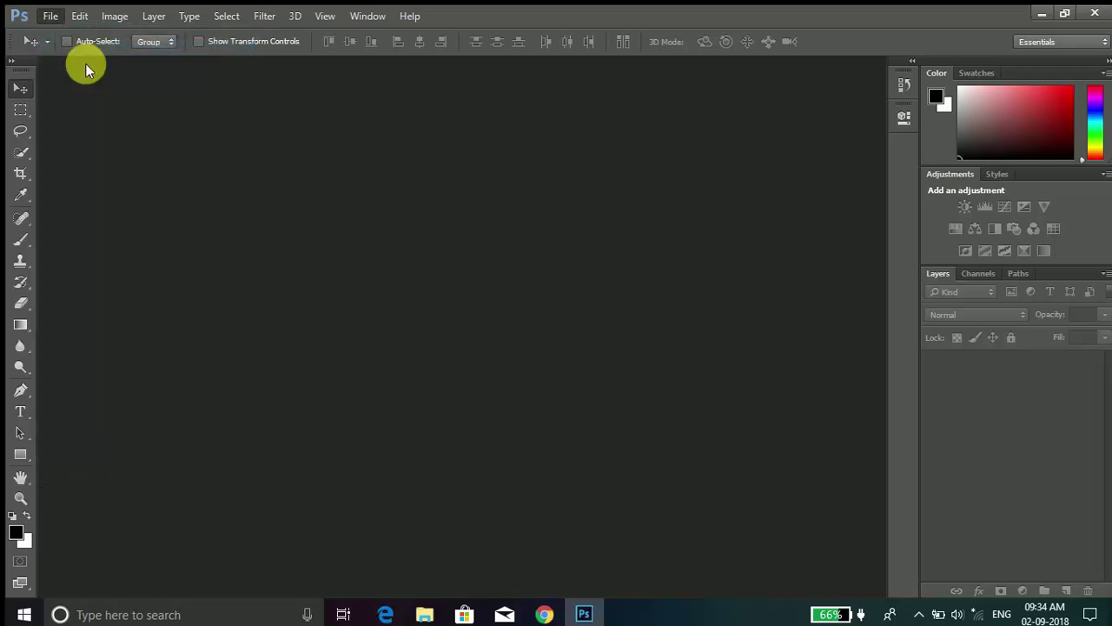
click(880, 189)
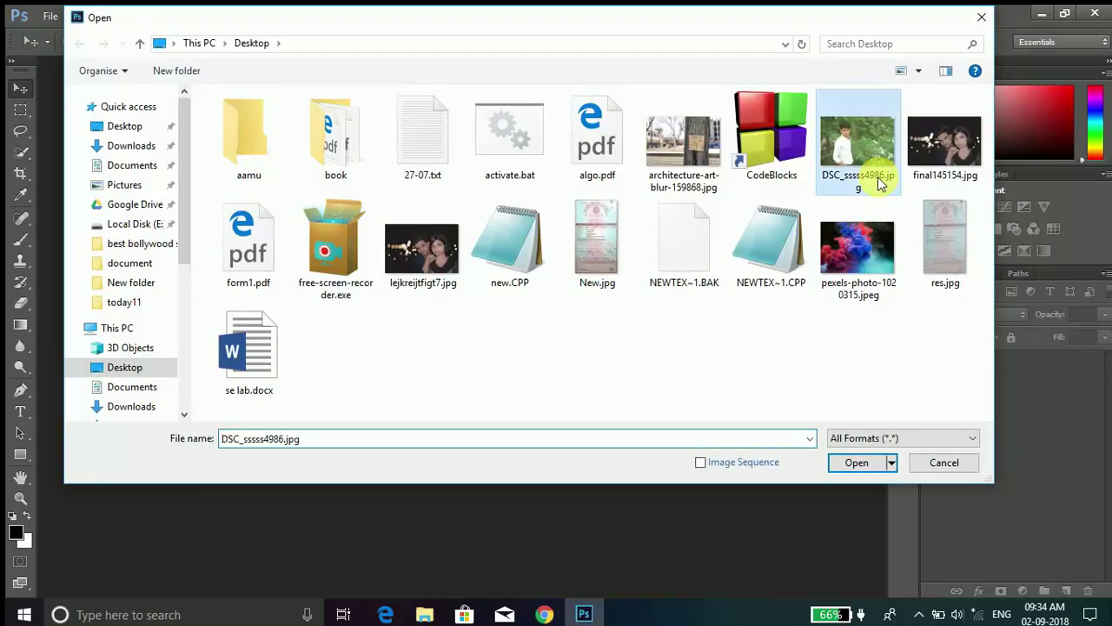
click(856, 462)
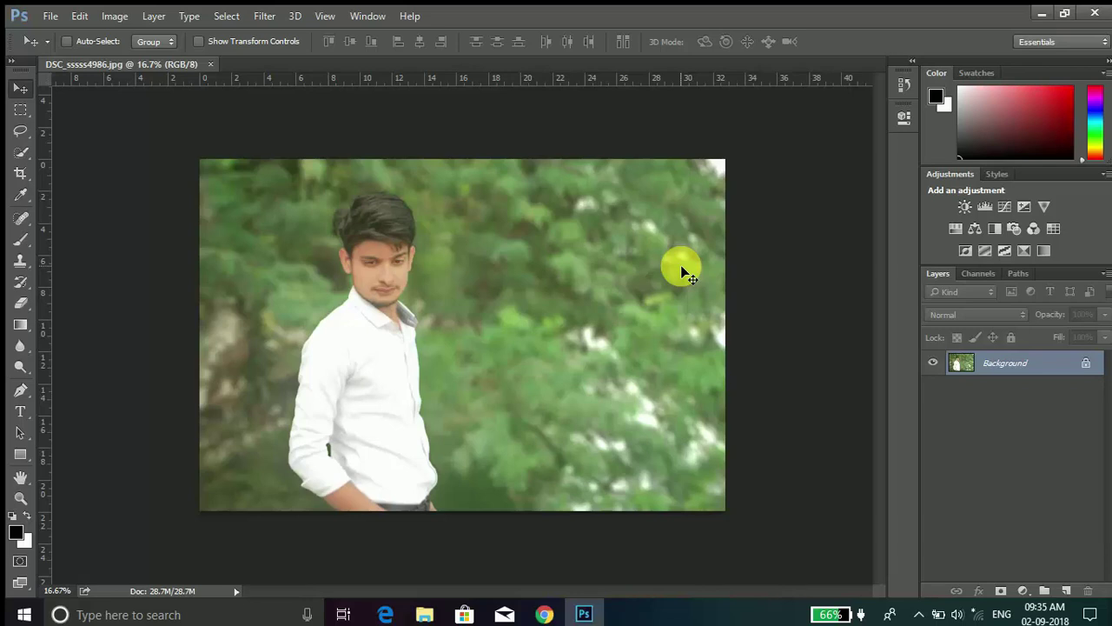
- Duplicate the photo layer, hide the original Background, and rename the top copy 'background'
key(ctrl+j)
key(ctrl+j)
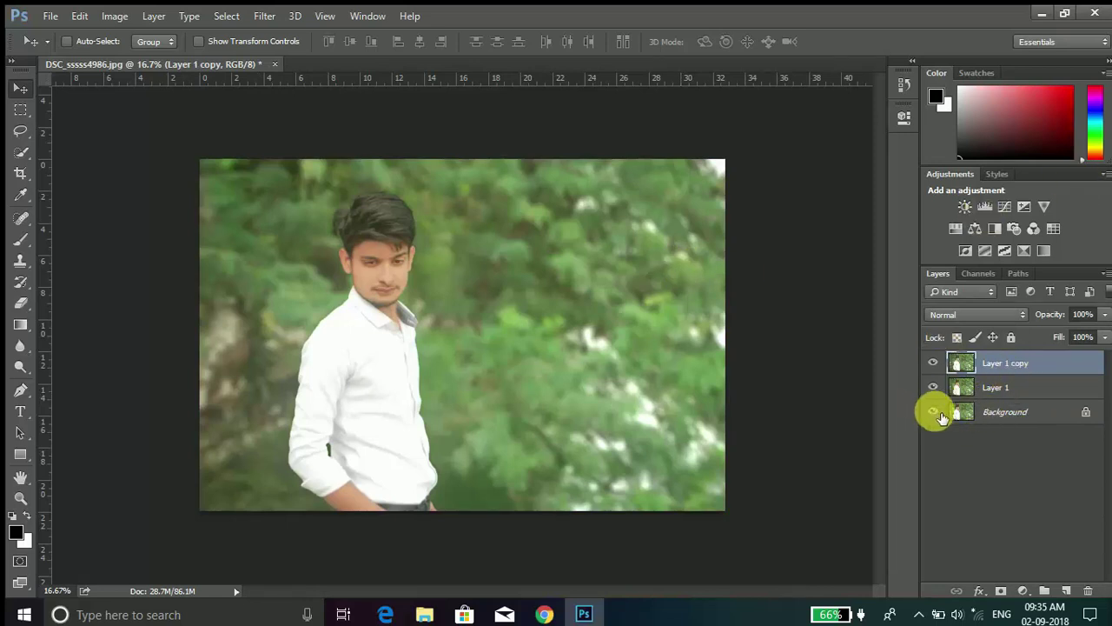
click(934, 413)
double_click(1032, 365)
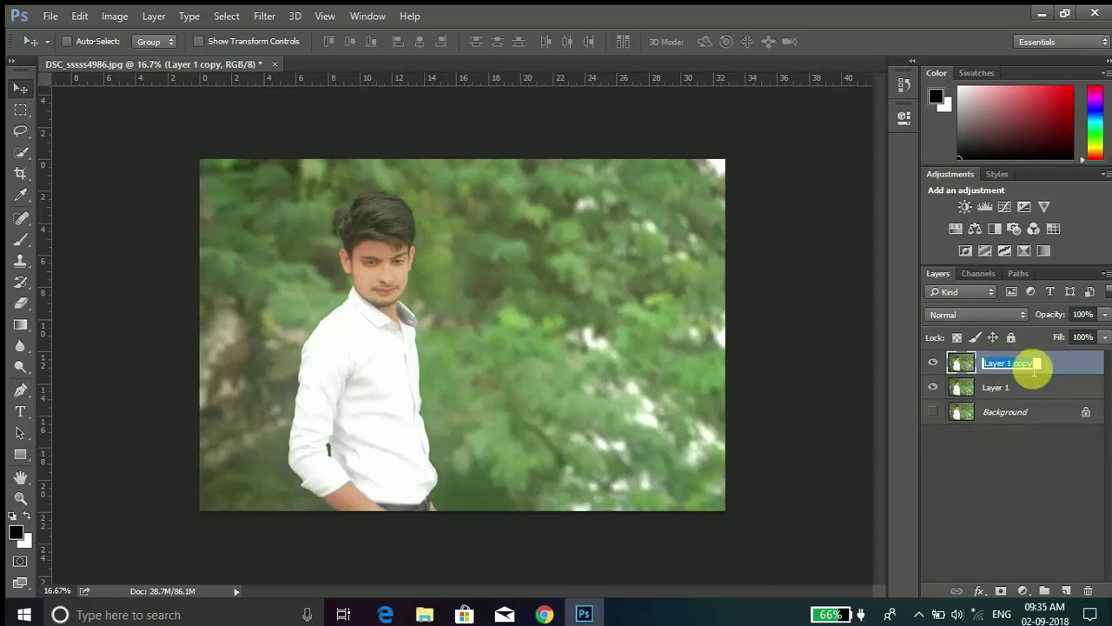
drag(1040, 369, 911, 352)
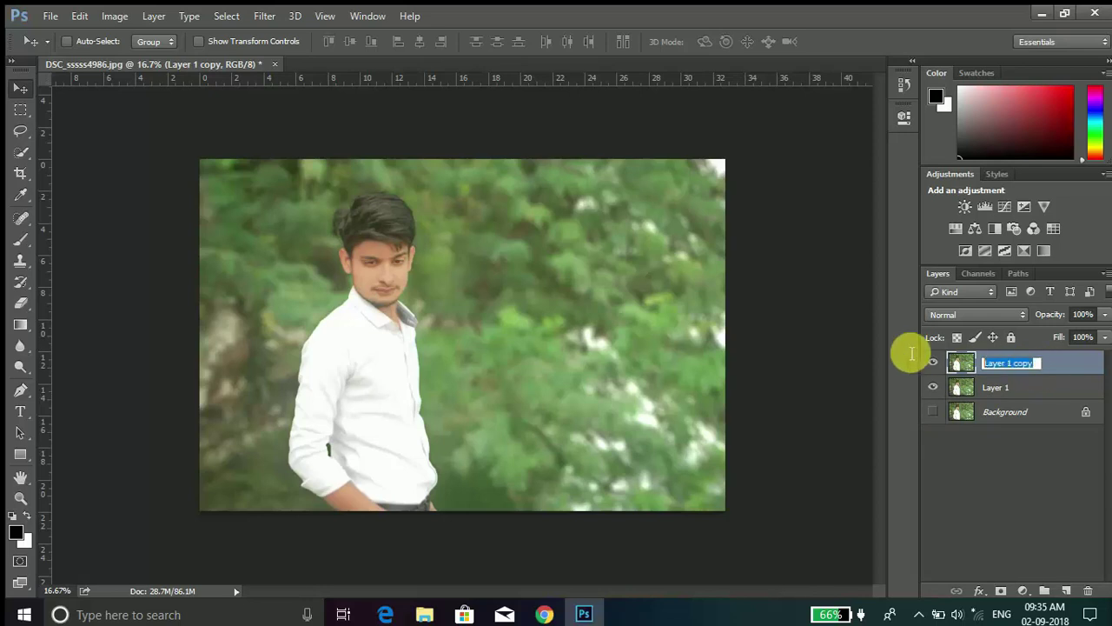
text(background)
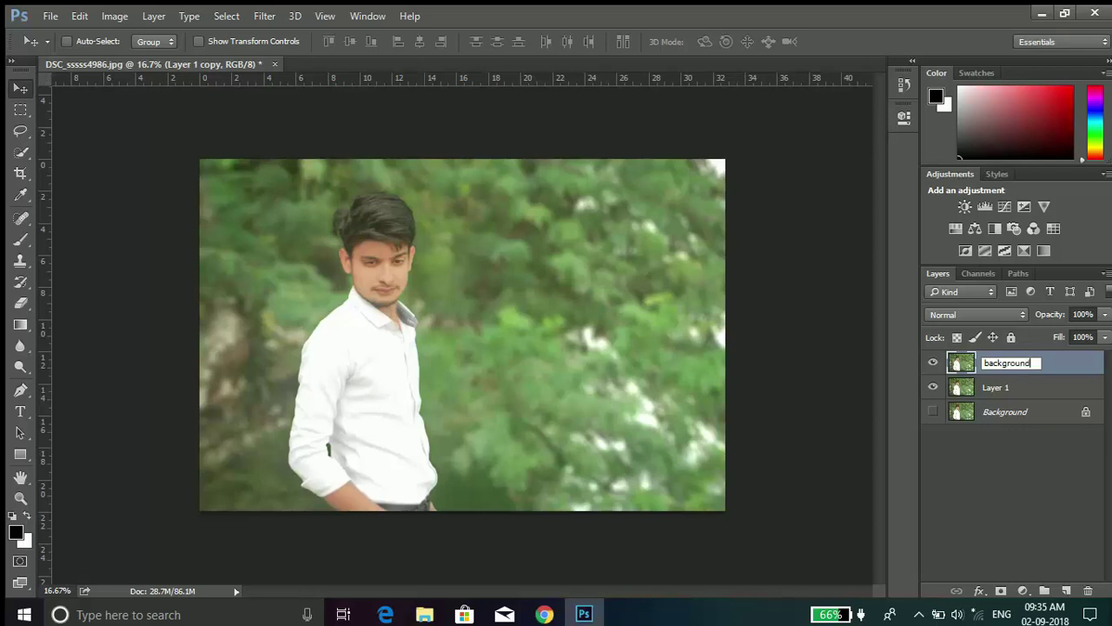
click(904, 351)
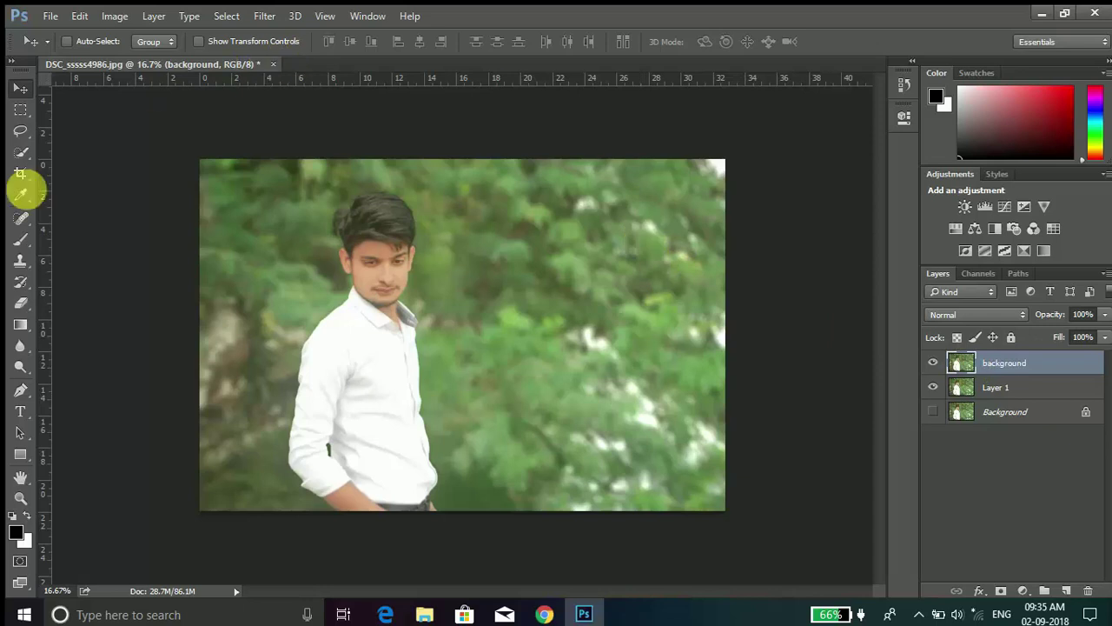
- Choose the Quick Selection Tool and zoom in on the man's body
click(21, 151)
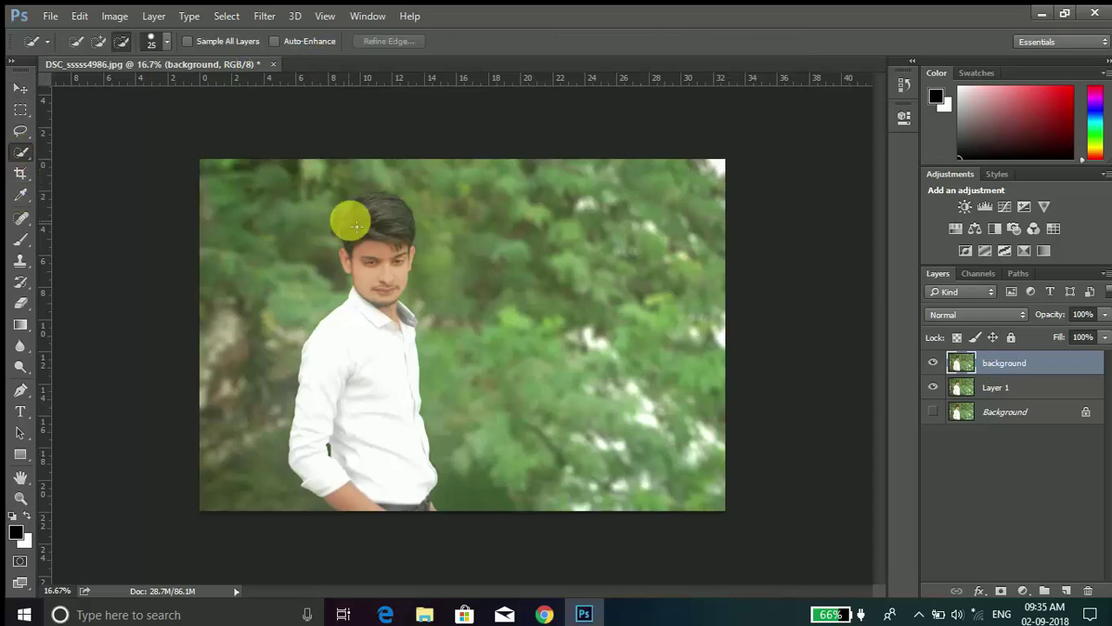
right_click(20, 151)
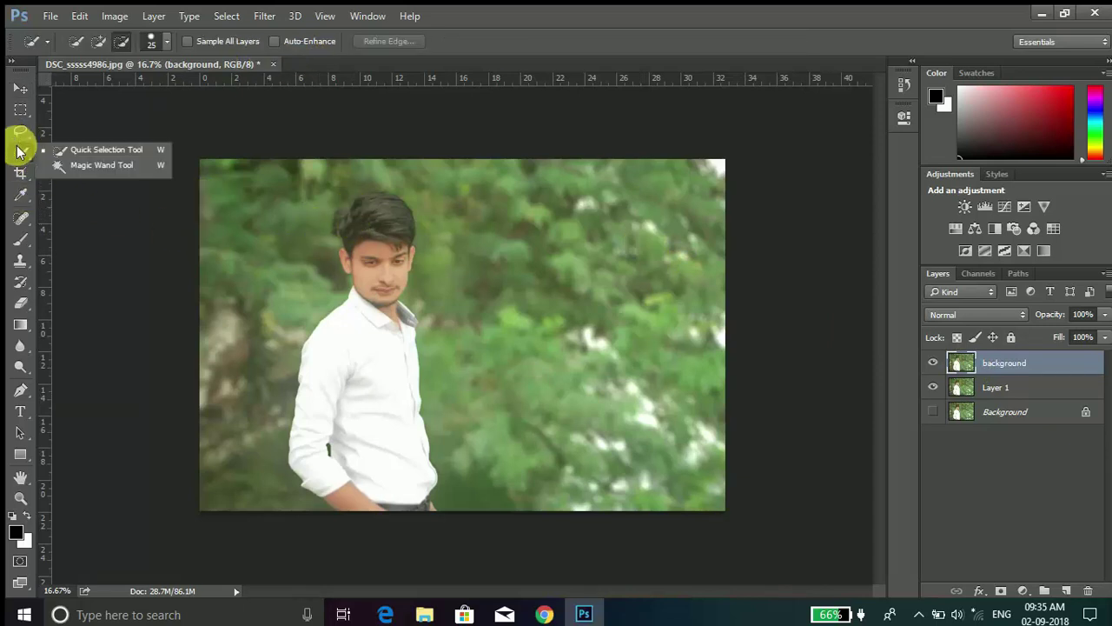
click(19, 151)
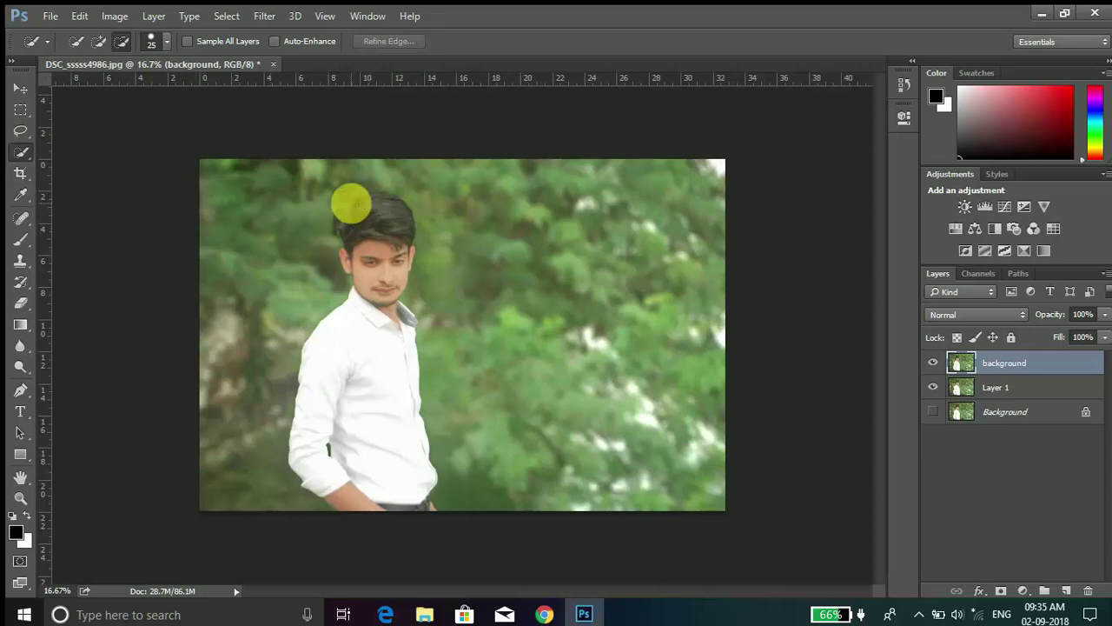
key(ctrl+plus)
mouse_move(336, 186)
mouse_down()
mouse_move(382, 188)
mouse_move(432, 152)
mouse_move(447, 179)
mouse_move(395, 160)
mouse_move(397, 144)
mouse_move(370, 205)
mouse_move(357, 179)
mouse_move(356, 189)
mouse_move(377, 209)
mouse_move(383, 245)
mouse_move(367, 241)
mouse_move(441, 243)
mouse_move(414, 422)
mouse_move(452, 129)
mouse_up()
- Add the sleeve, forearm, hands, belt and shirt to the selection with a 60 brush
mouse_move(412, 330)
mouse_down()
mouse_move(360, 368)
mouse_move(367, 397)
mouse_move(387, 330)
mouse_up()
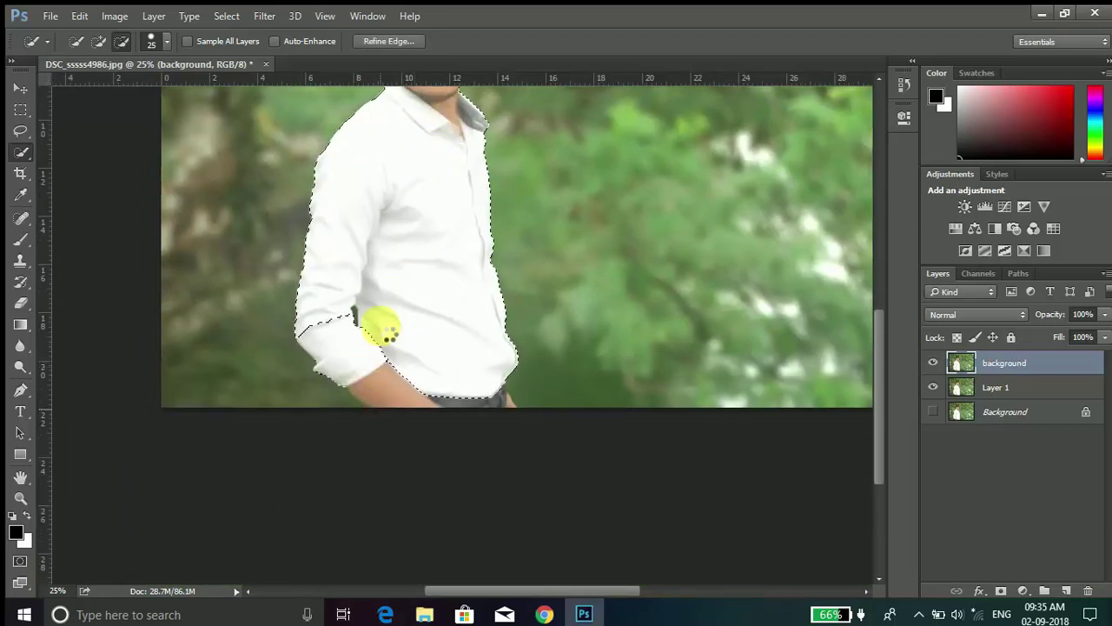
click(98, 41)
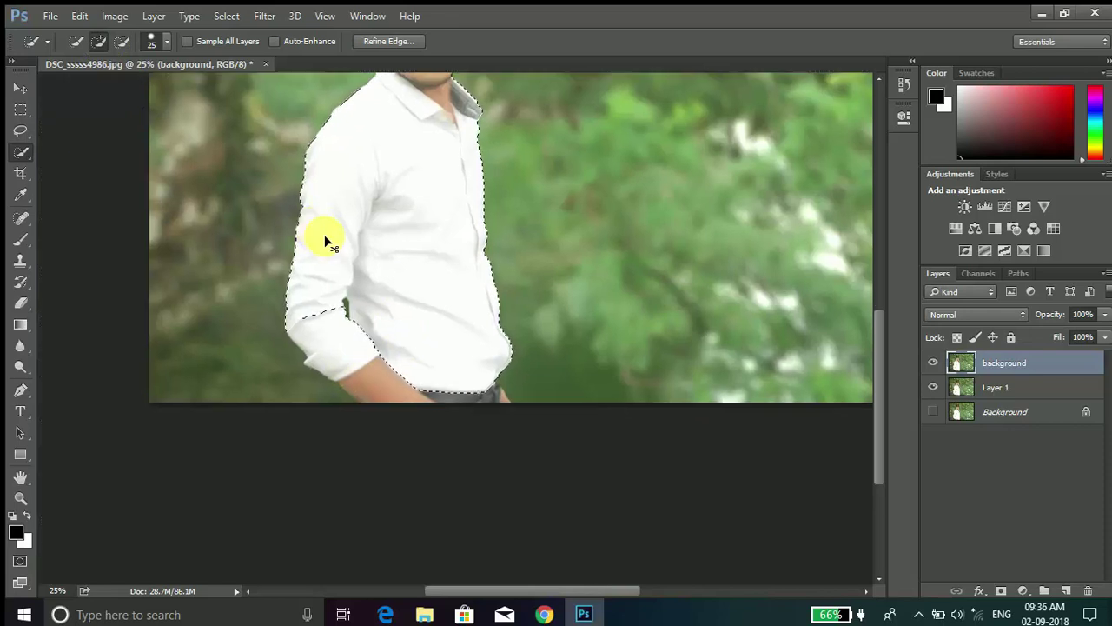
scroll(323, 236, right, 5)
mouse_move(286, 303)
mouse_down()
mouse_move(223, 292)
mouse_move(251, 347)
mouse_move(296, 390)
mouse_move(326, 319)
mouse_up()
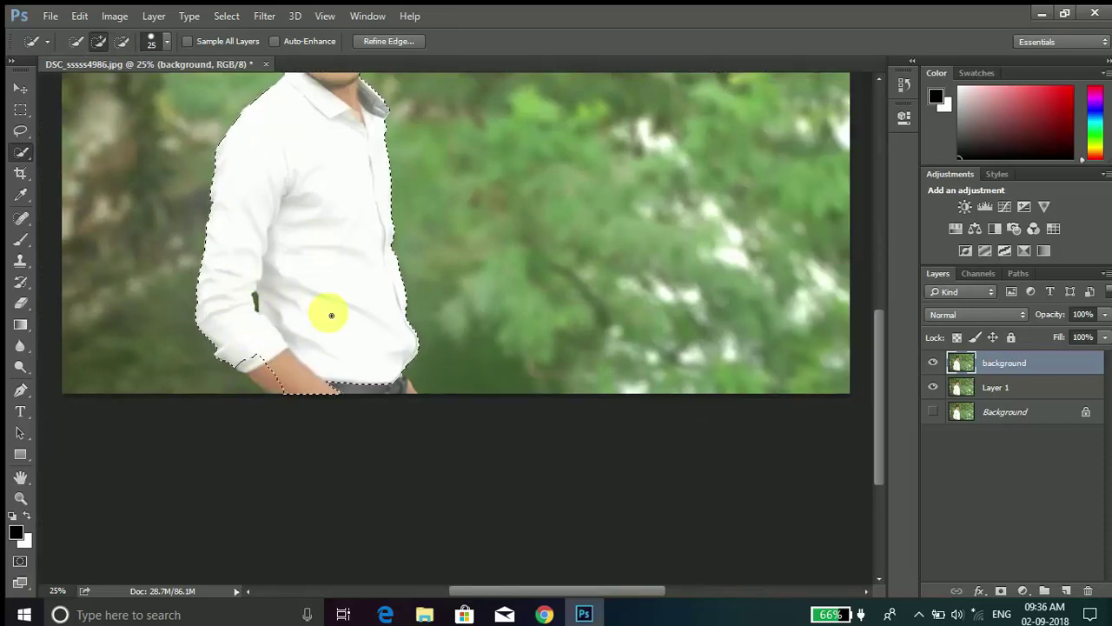
key(bracketright)
key(bracketright)
key(bracketright)
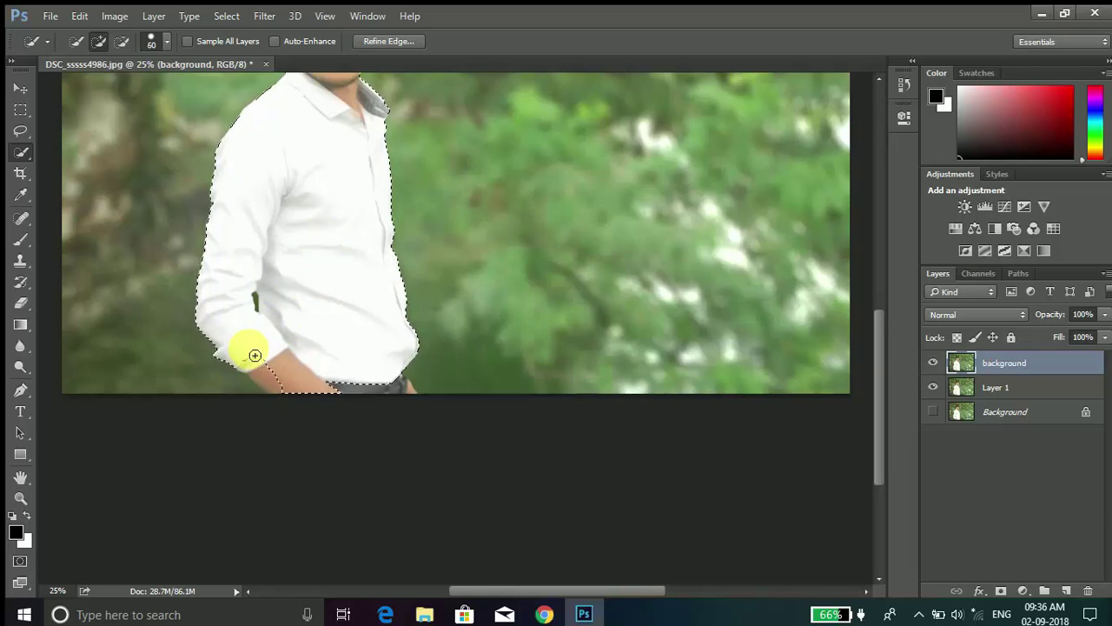
mouse_move(255, 355)
mouse_down()
mouse_move(303, 409)
mouse_move(344, 378)
mouse_up()
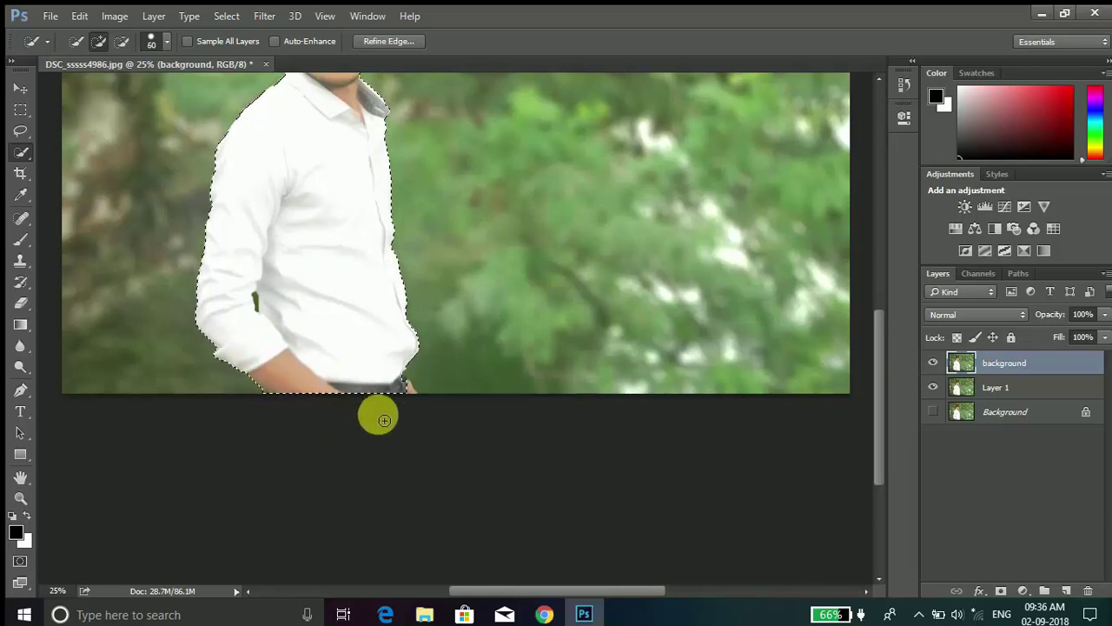
mouse_move(384, 420)
mouse_down()
mouse_move(390, 392)
mouse_move(412, 398)
mouse_move(392, 380)
mouse_move(391, 337)
mouse_up()
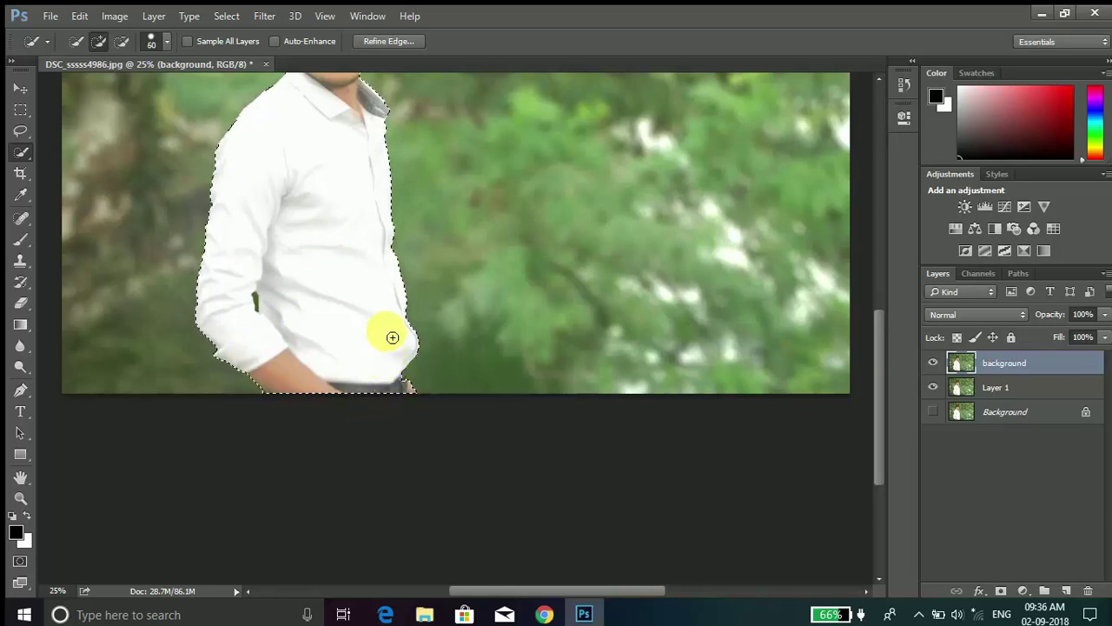
drag(286, 319, 281, 303)
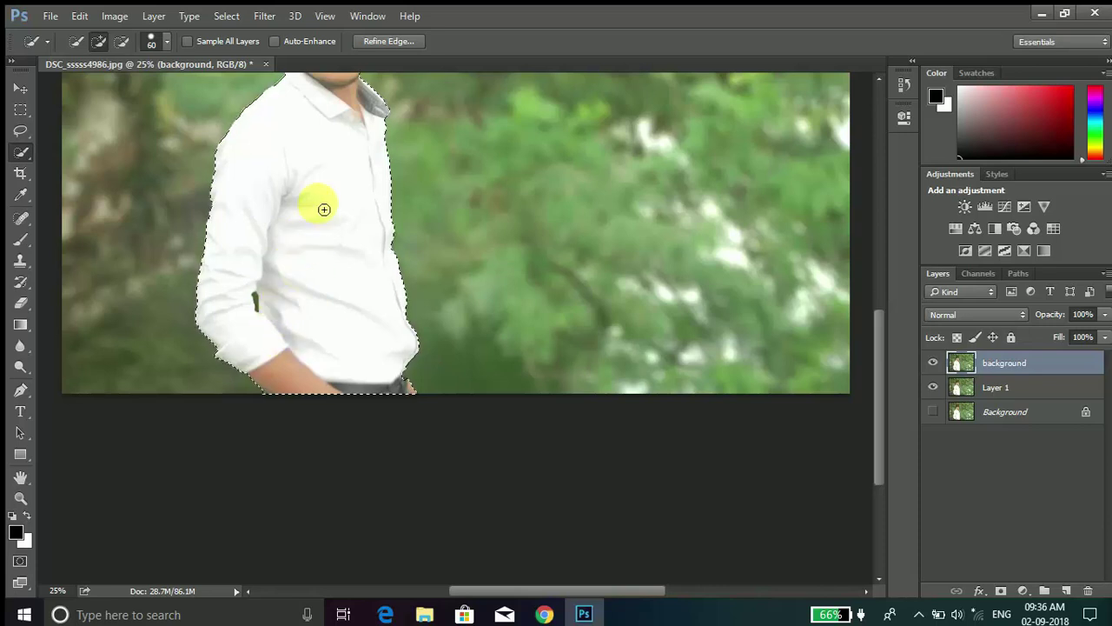
scroll(312, 200, up, 4)
scroll(317, 235, up, 2)
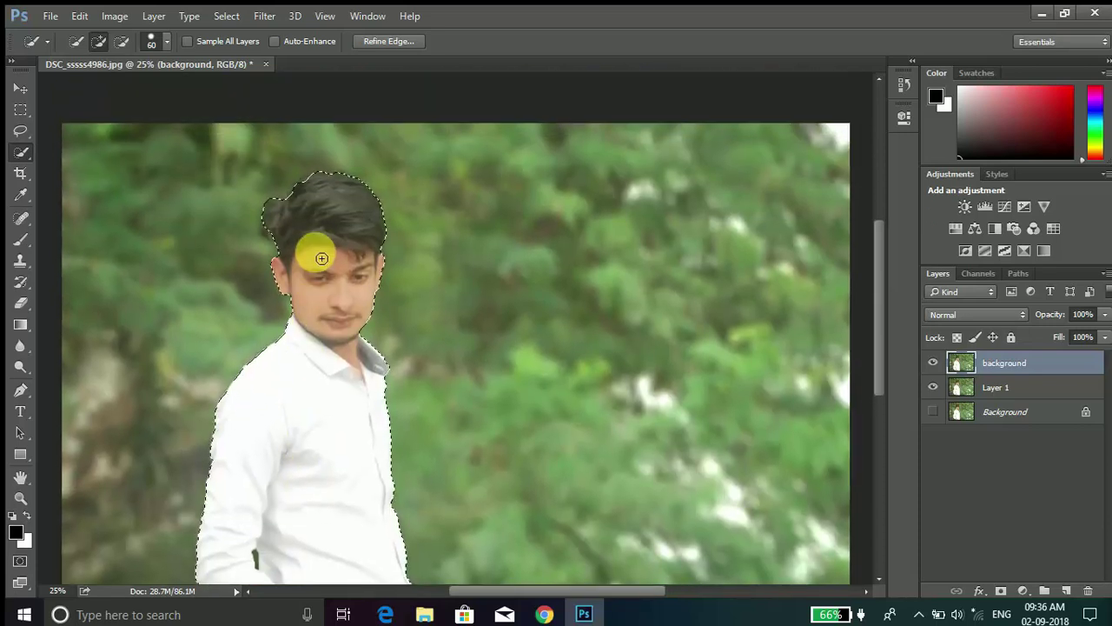
key(ctrl+plus)
key(ctrl+plus)
key(ctrl+plus)
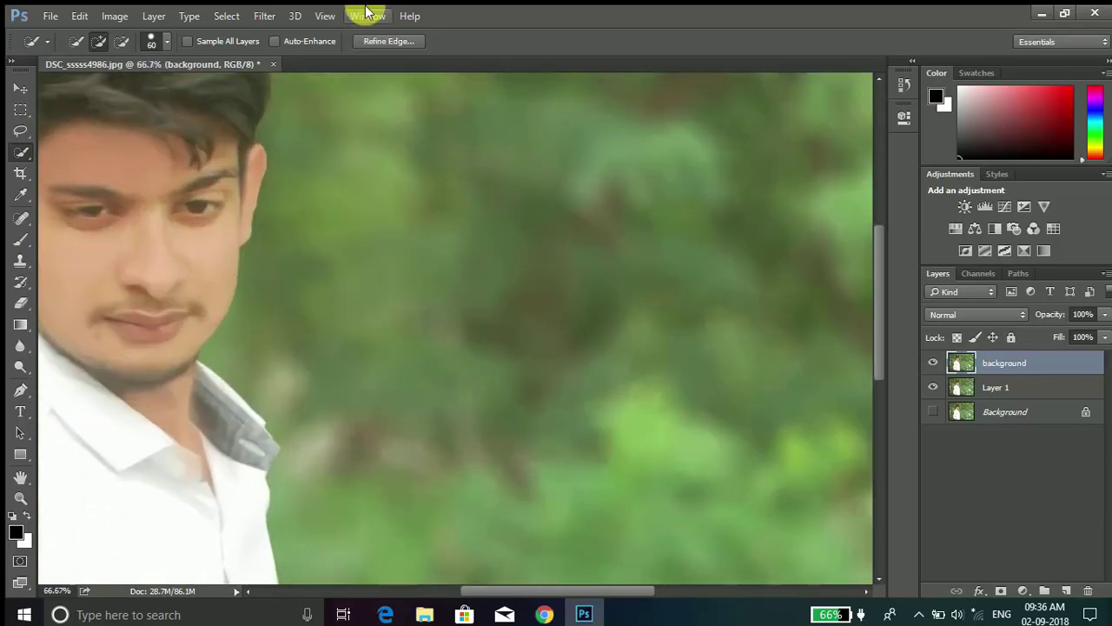
- Subtract the foliage patch between arm and torso with a 20 brush, then zoom out to check the head
mouse_move(149, 348)
mouse_down()
mouse_move(276, 305)
mouse_move(377, 183)
mouse_up()
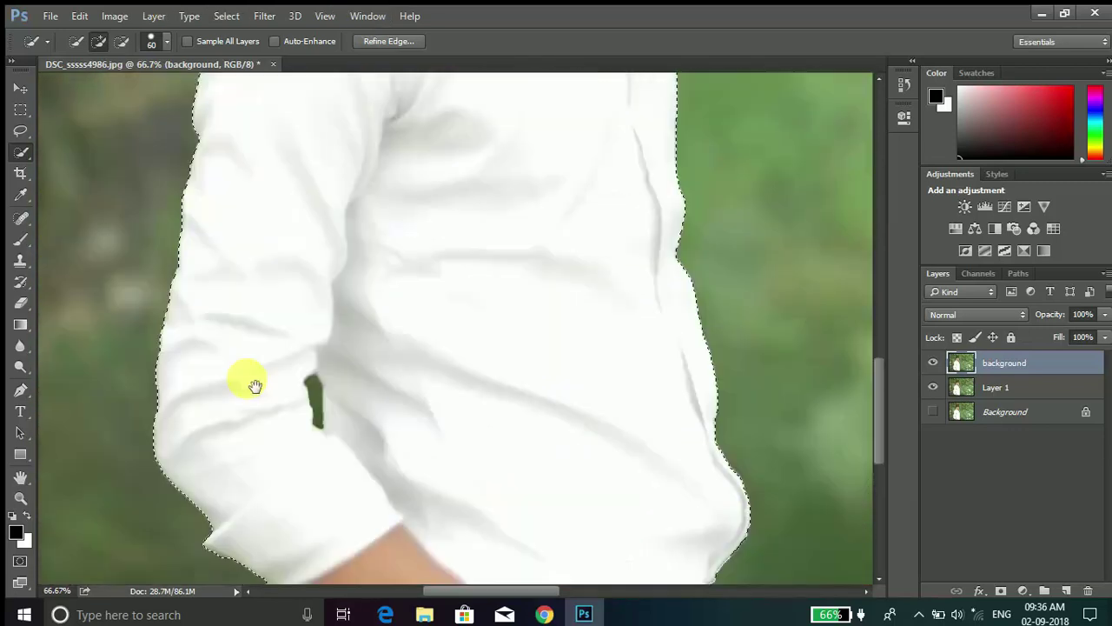
key(bracketleft)
key(bracketleft)
key(bracketleft)
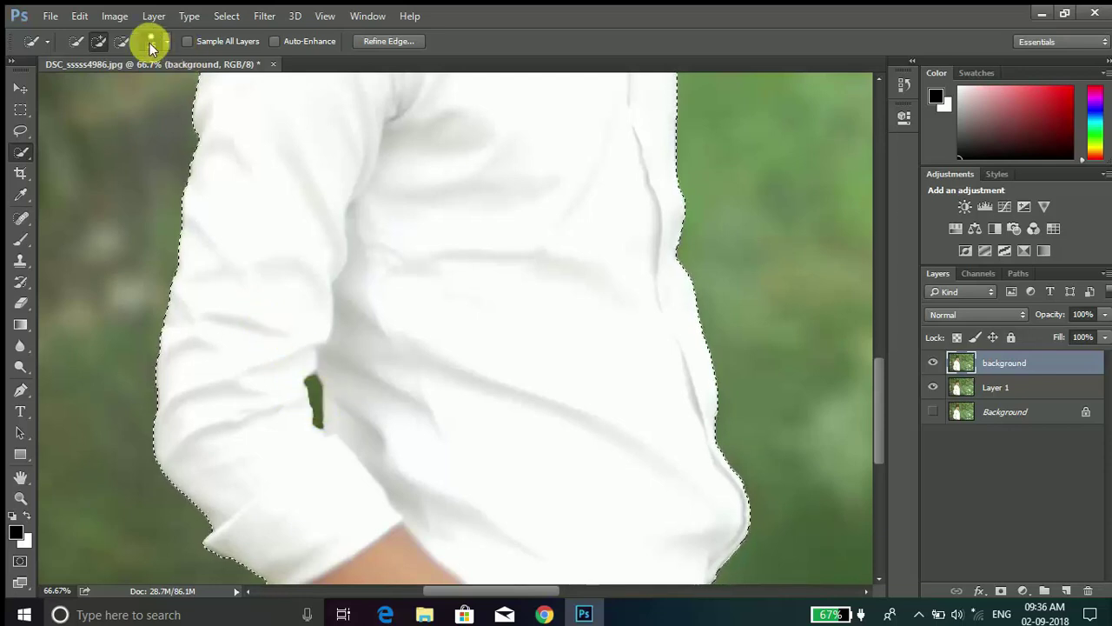
click(122, 41)
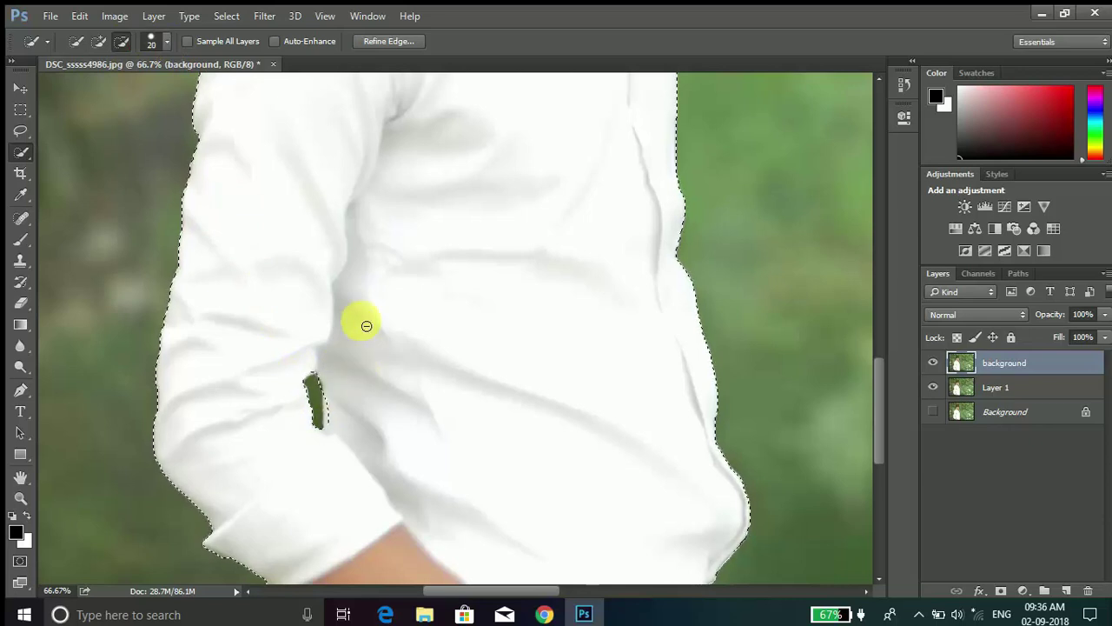
key(bracketleft)
click(99, 40)
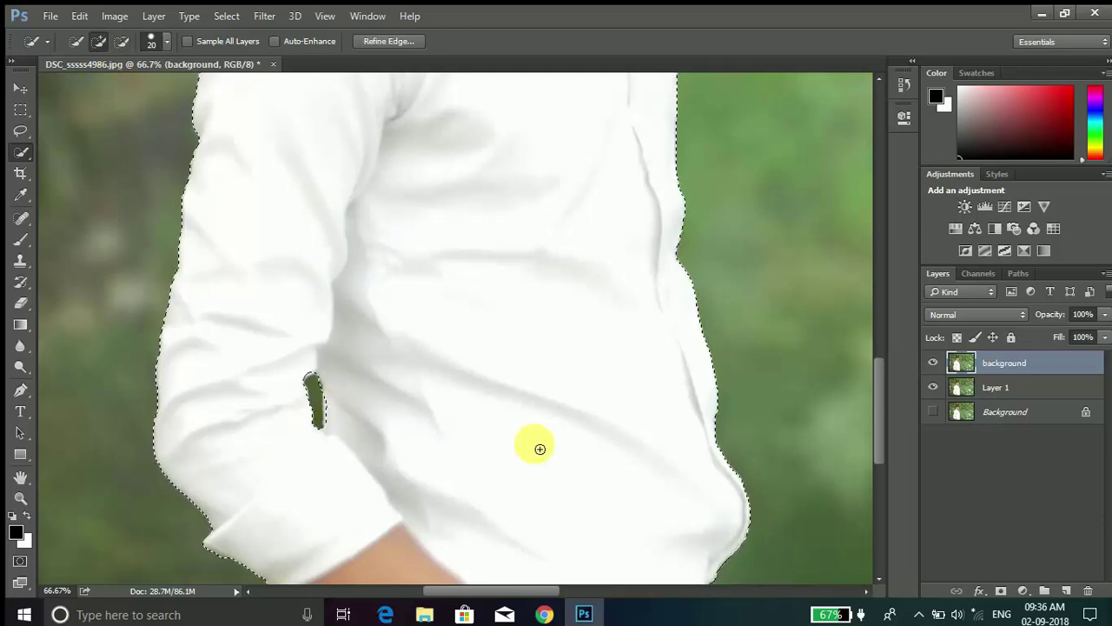
key(ctrl+minus)
key(ctrl+minus)
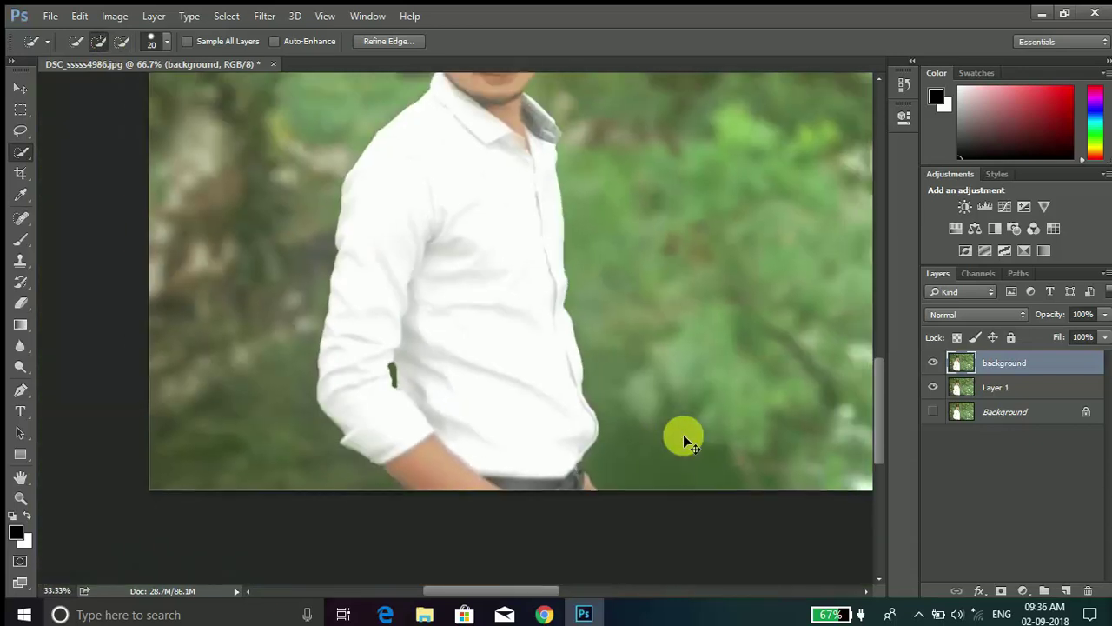
key(ctrl+minus)
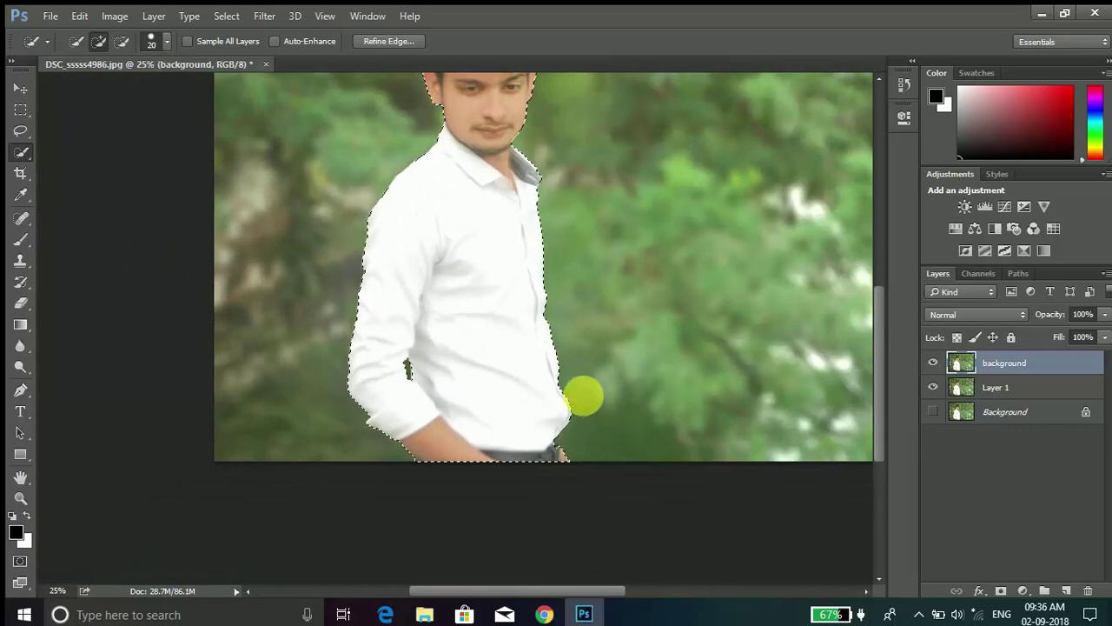
scroll(539, 426, up, 3)
scroll(417, 330, up, 2)
scroll(339, 139, up, 2)
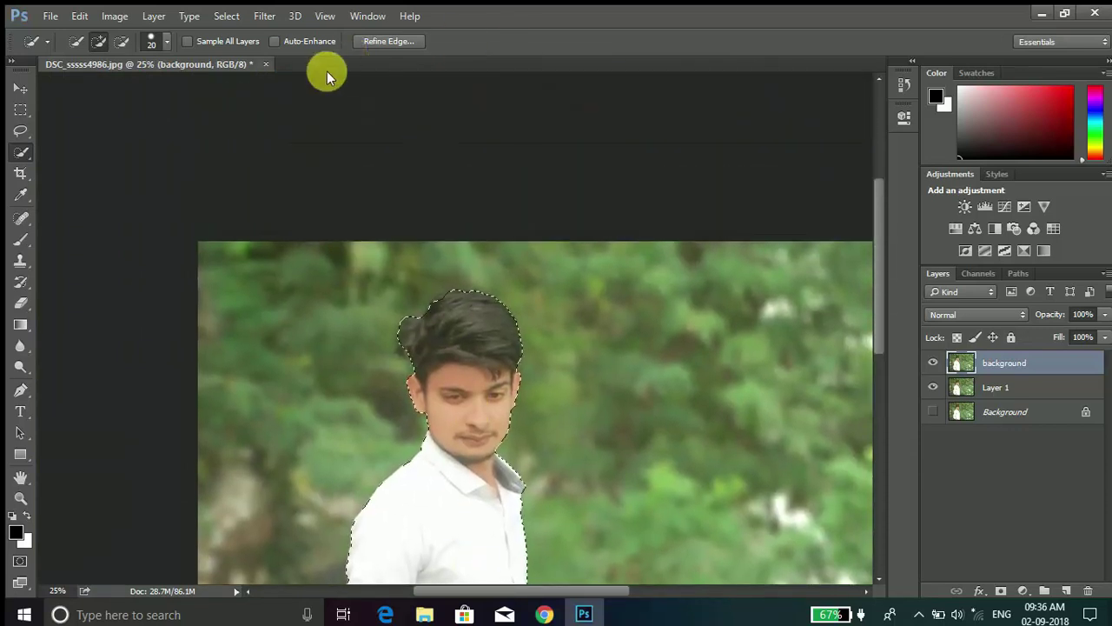
- Refine the selection edge by painting the Refine Radius brush along the man's hair
click(387, 41)
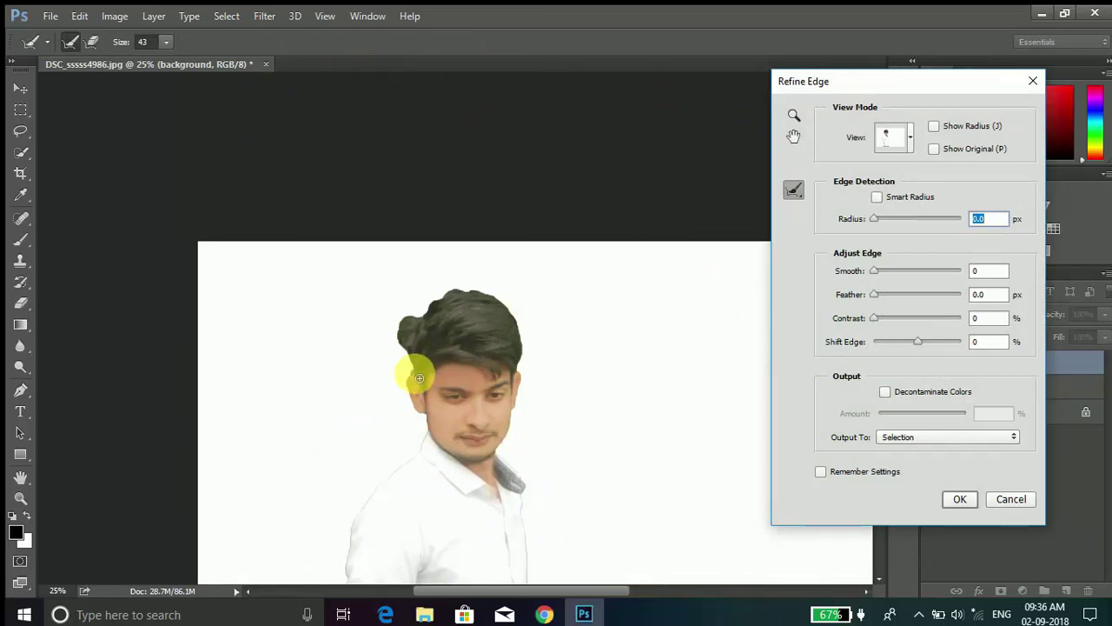
mouse_move(416, 356)
mouse_down()
mouse_move(418, 323)
mouse_move(458, 300)
mouse_move(435, 293)
mouse_move(489, 290)
mouse_move(472, 294)
mouse_move(504, 298)
mouse_move(516, 315)
mouse_move(496, 301)
mouse_move(520, 332)
mouse_move(523, 372)
mouse_move(509, 280)
mouse_move(415, 340)
mouse_move(402, 329)
mouse_move(417, 373)
mouse_up()
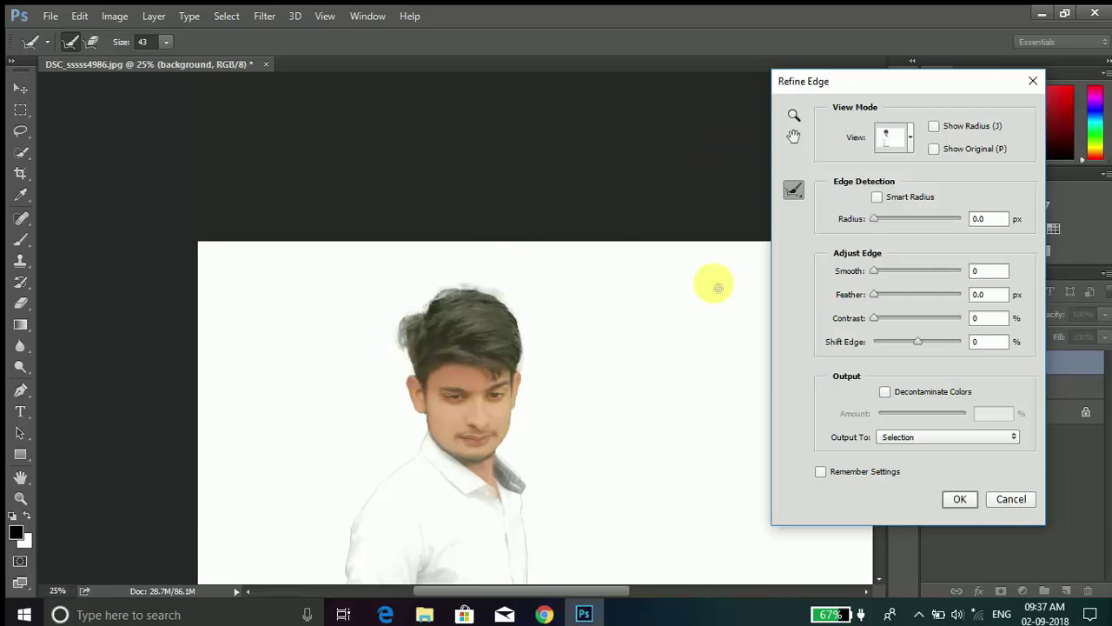
click(960, 500)
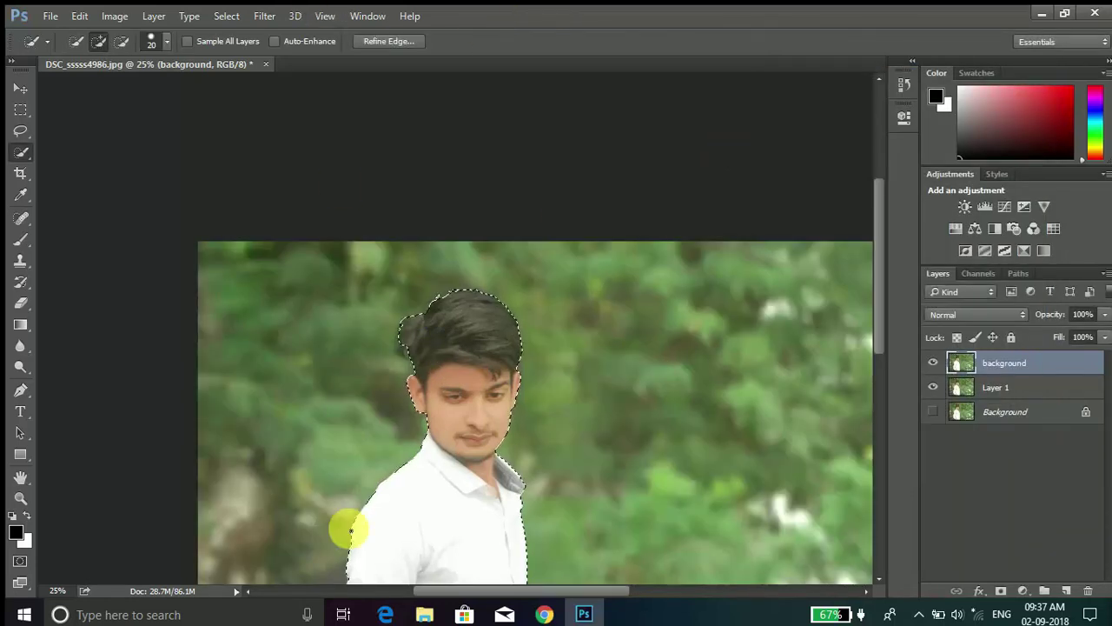
- Add a layer mask from the man's selection to the top 'background' layer
key(ctrl+minus)
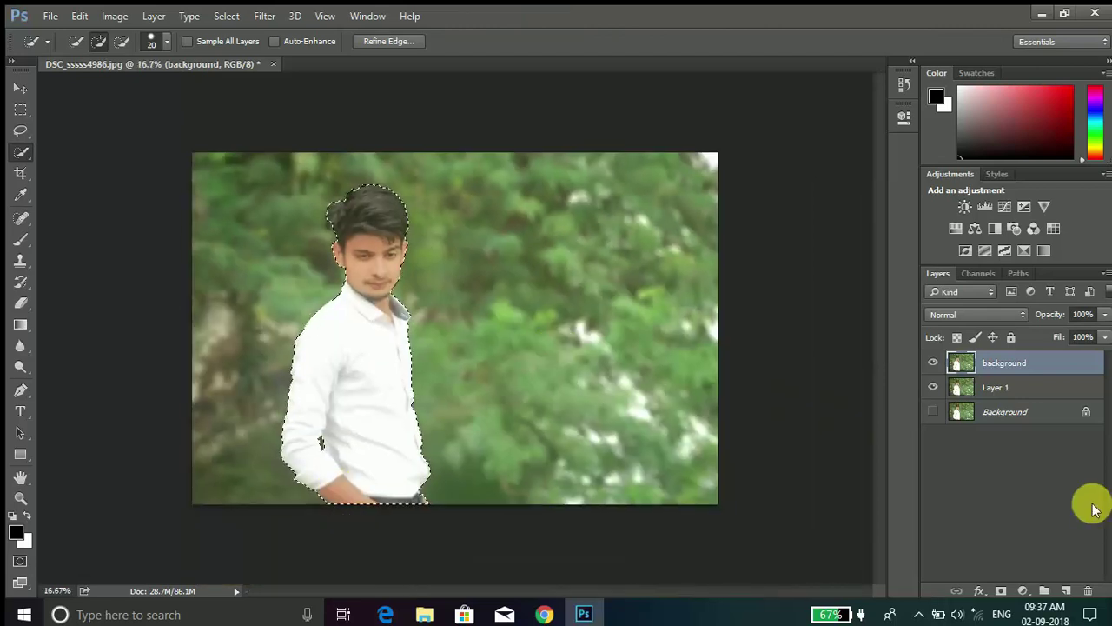
click(1004, 595)
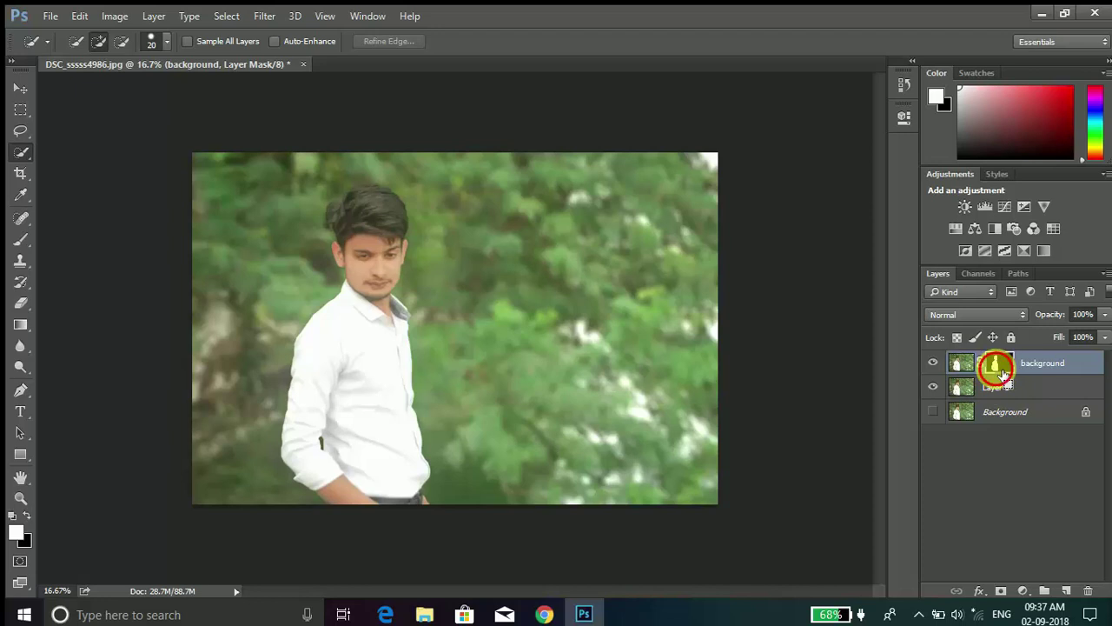
- Toggle Layer 1's visibility to check the cutout, then make Layer 1 active
click(934, 389)
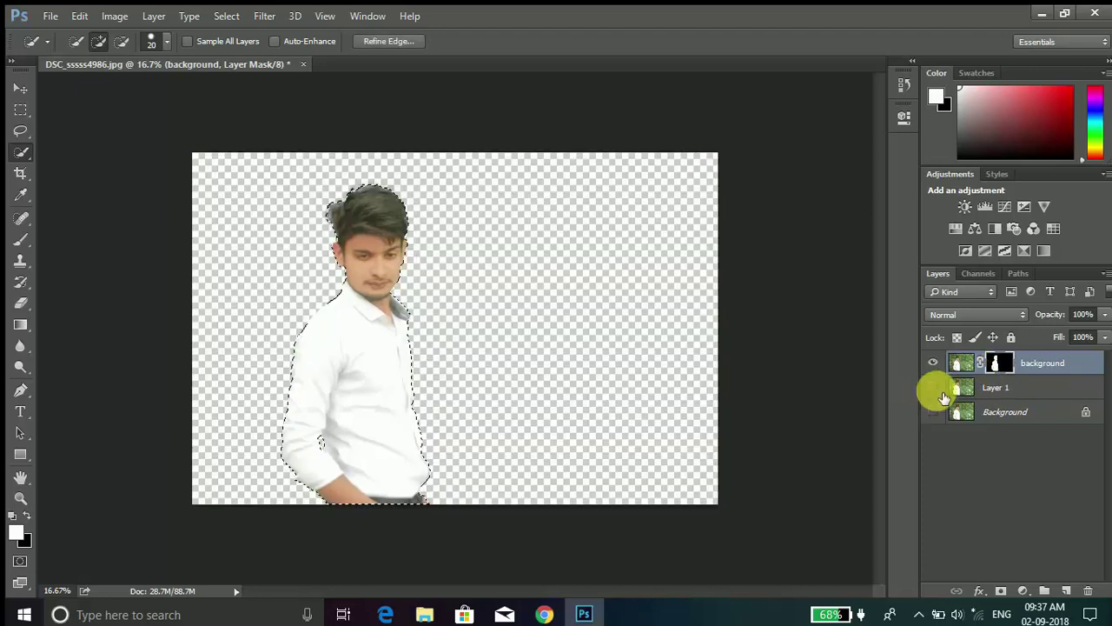
click(942, 392)
click(942, 392)
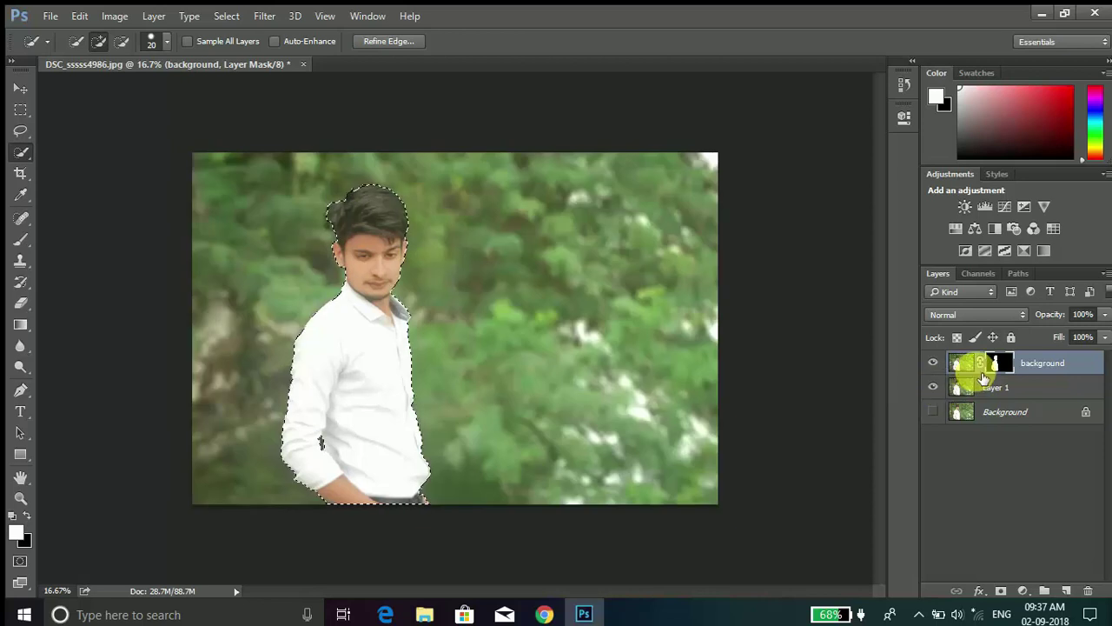
click(972, 393)
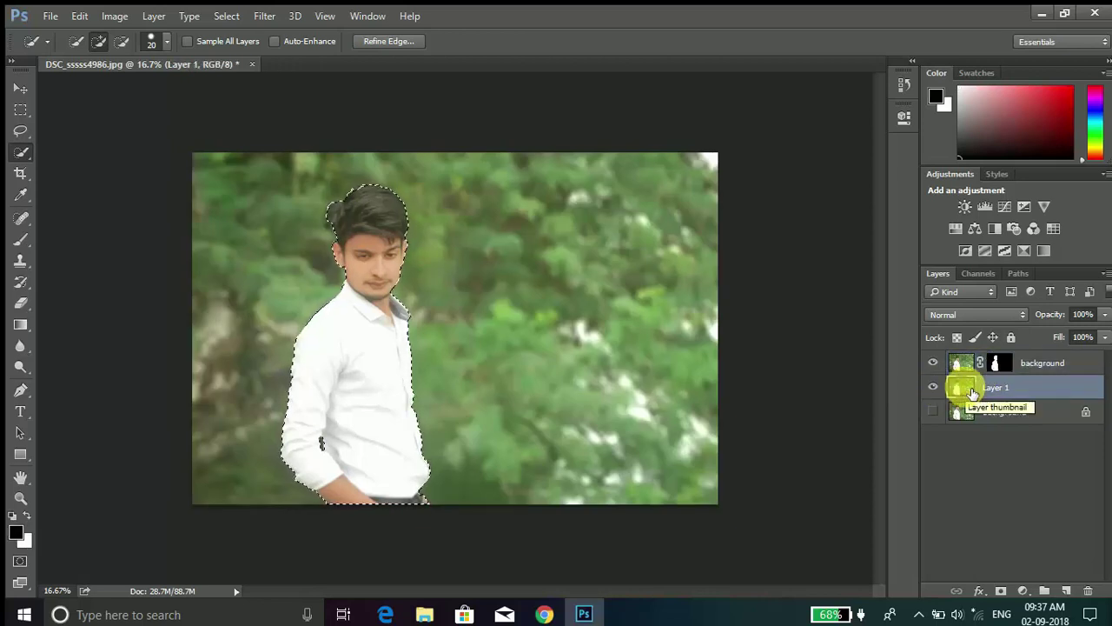
- Expand the selection by 30 pixels and bring up Fill set to Content-Aware
click(228, 16)
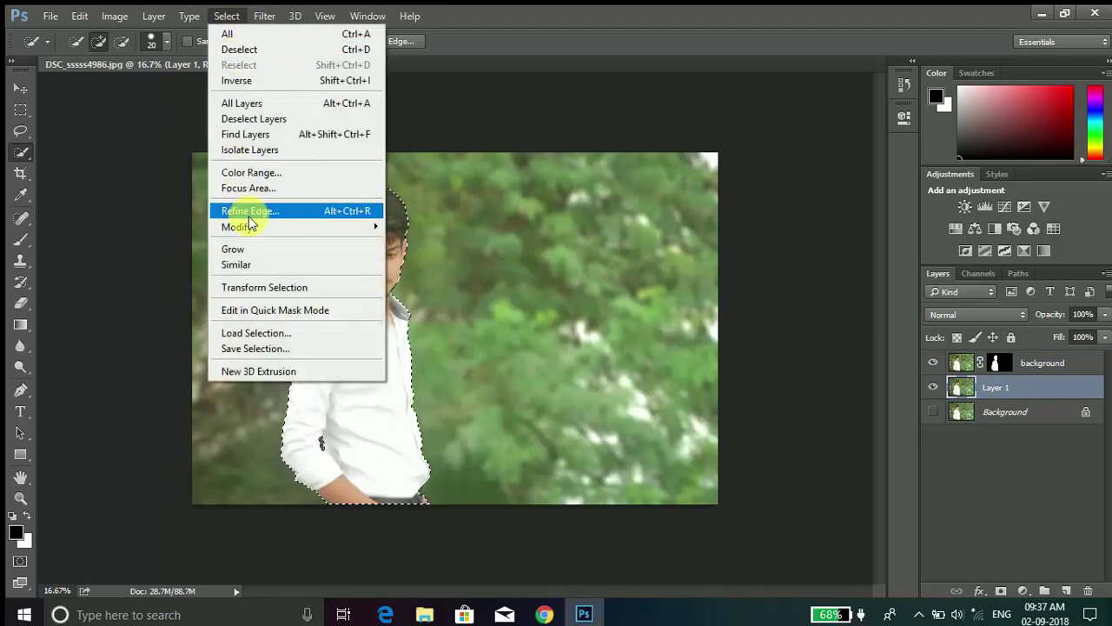
mouse_move(237, 227)
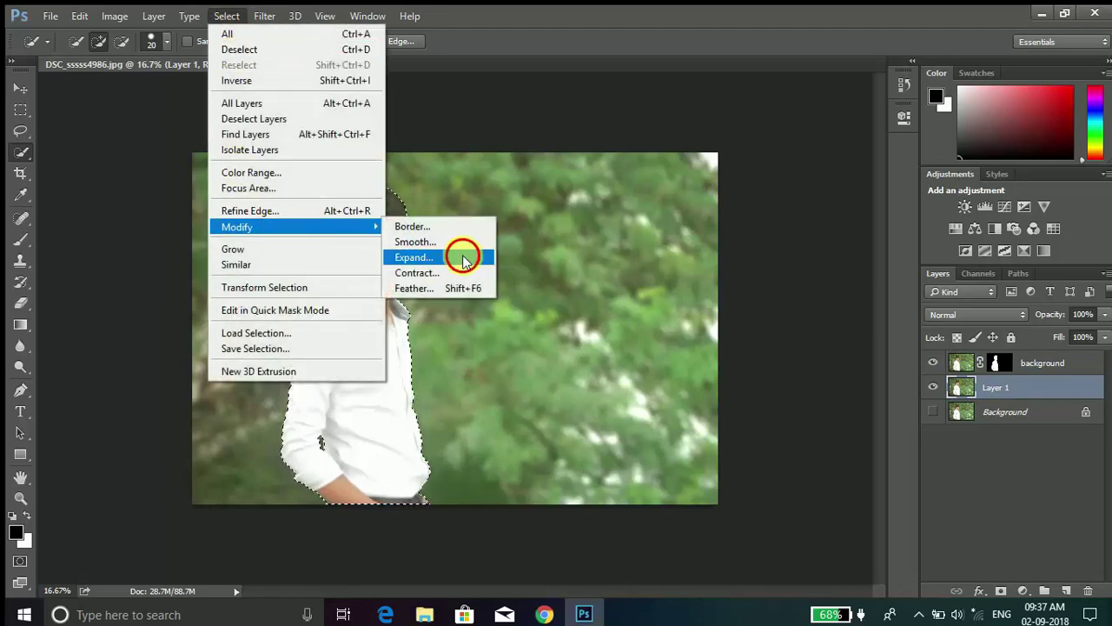
click(460, 255)
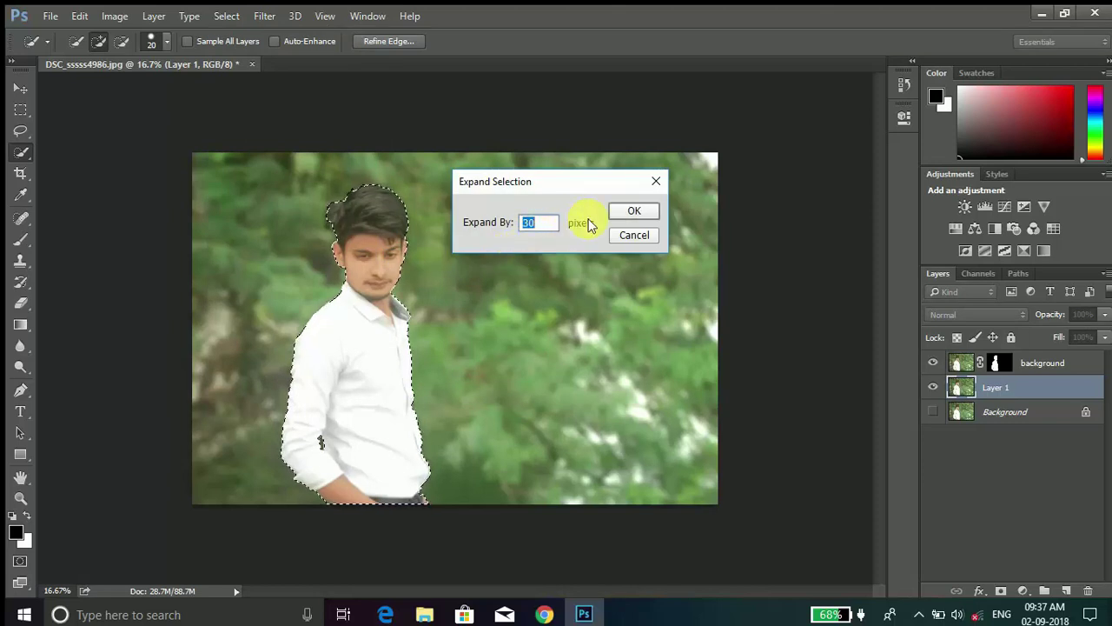
click(632, 218)
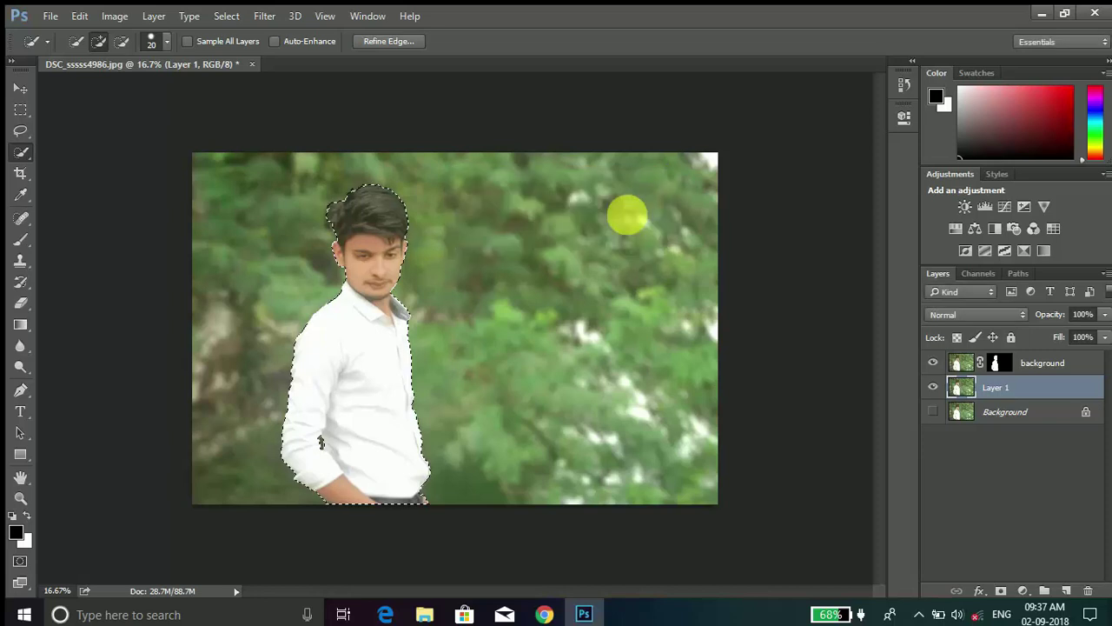
right_click(345, 345)
click(394, 248)
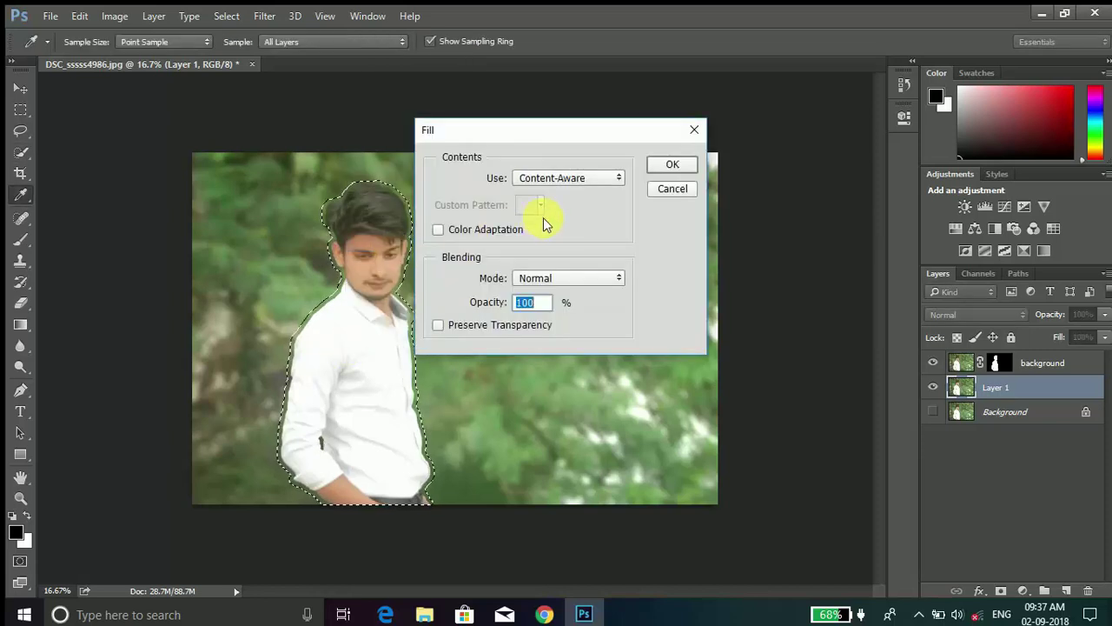
- Apply the Content-Aware fill on Layer 1, then deselect
click(668, 167)
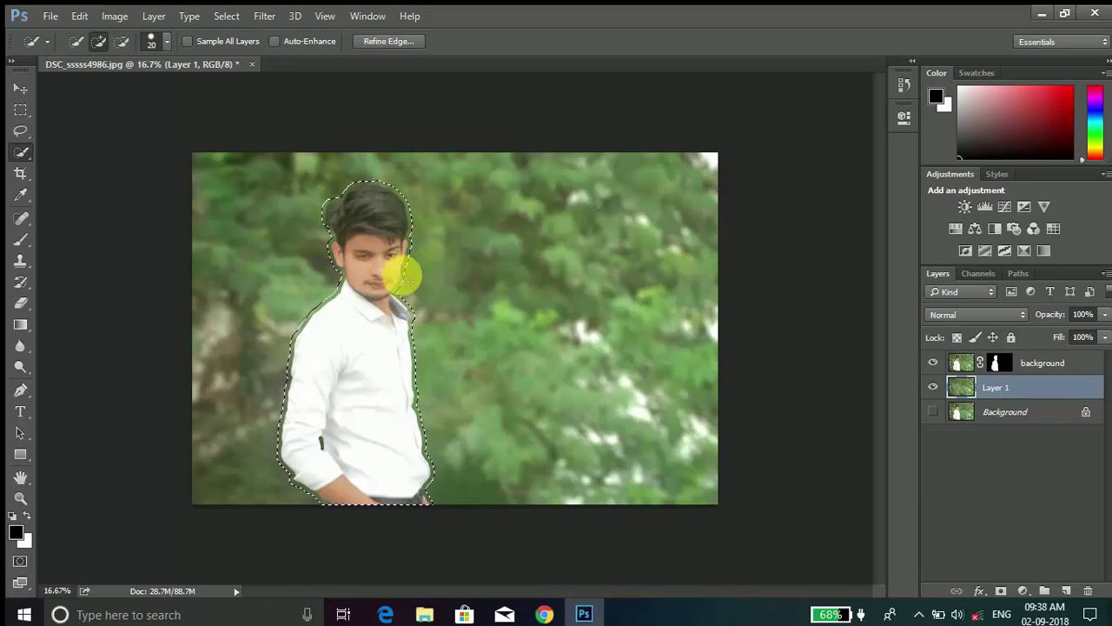
right_click(388, 339)
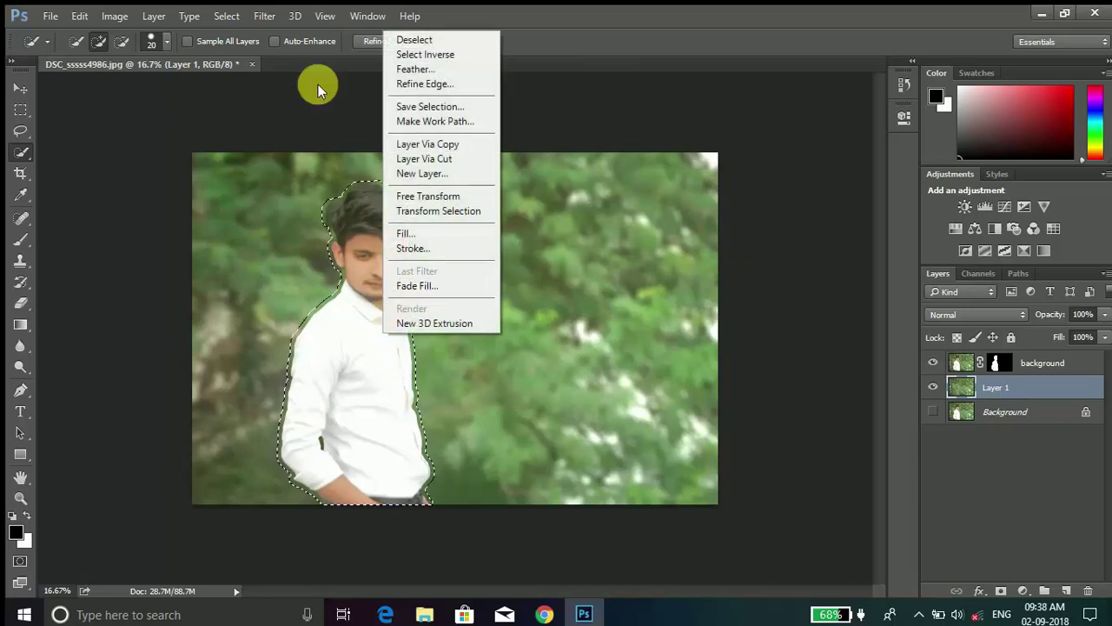
click(229, 16)
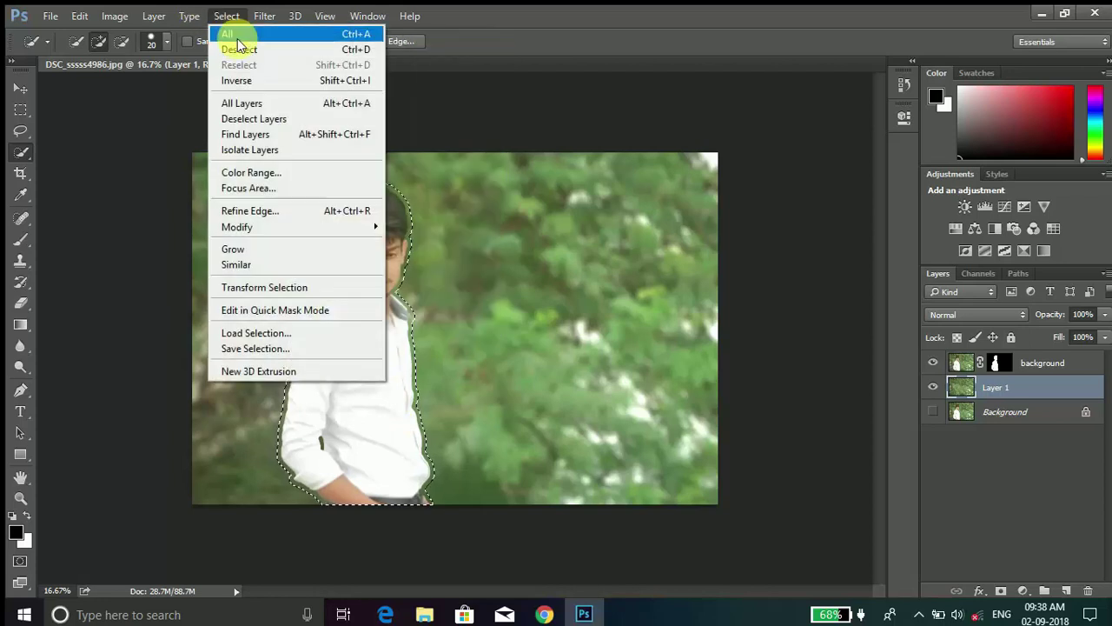
click(232, 32)
- Browse to Pictures > waLLp[per > latest effect and drag broken-car-old-2071.jpg to Photoshop
click(425, 613)
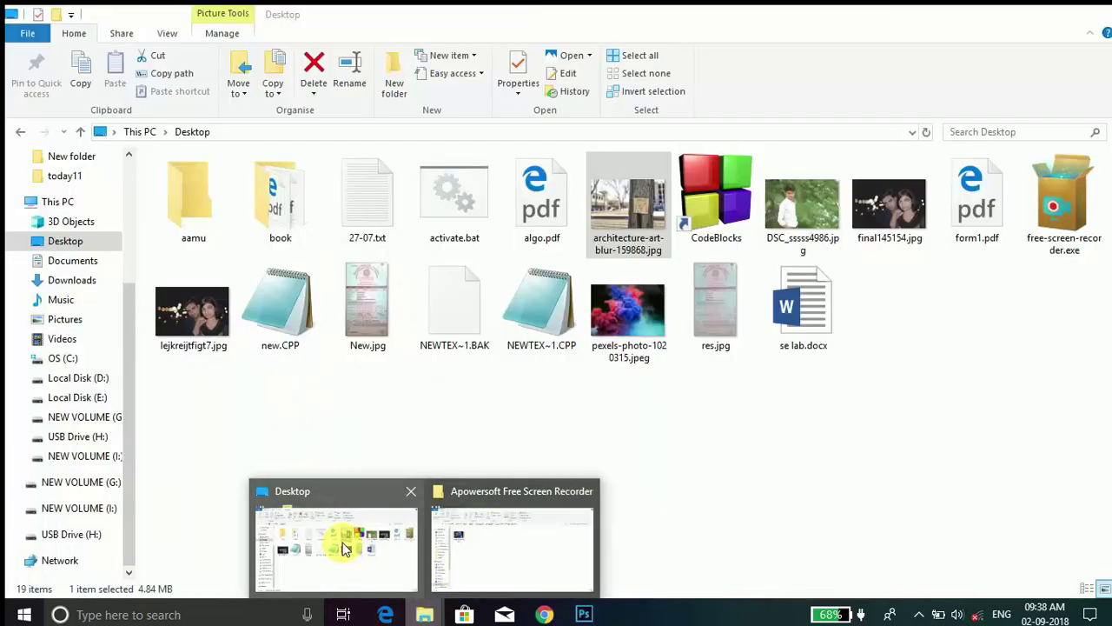
click(344, 550)
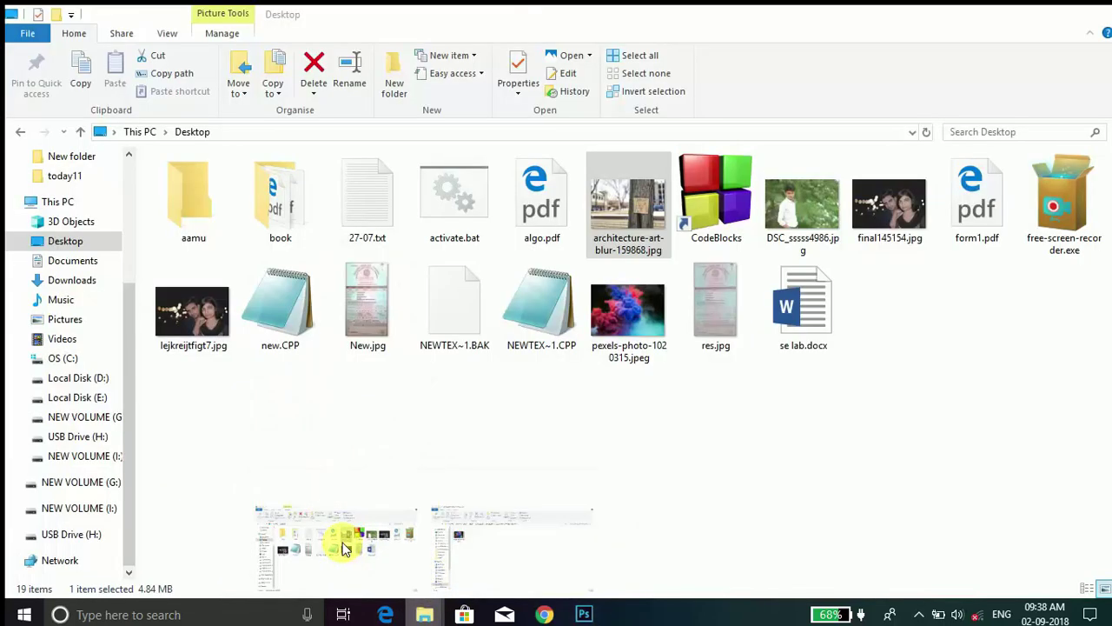
click(109, 264)
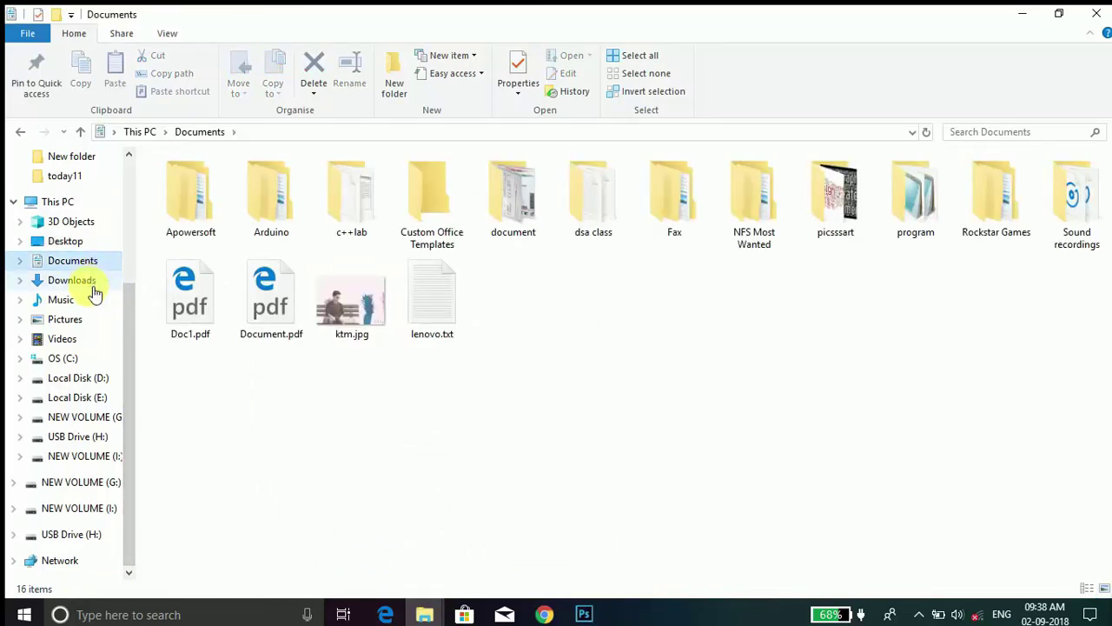
click(80, 319)
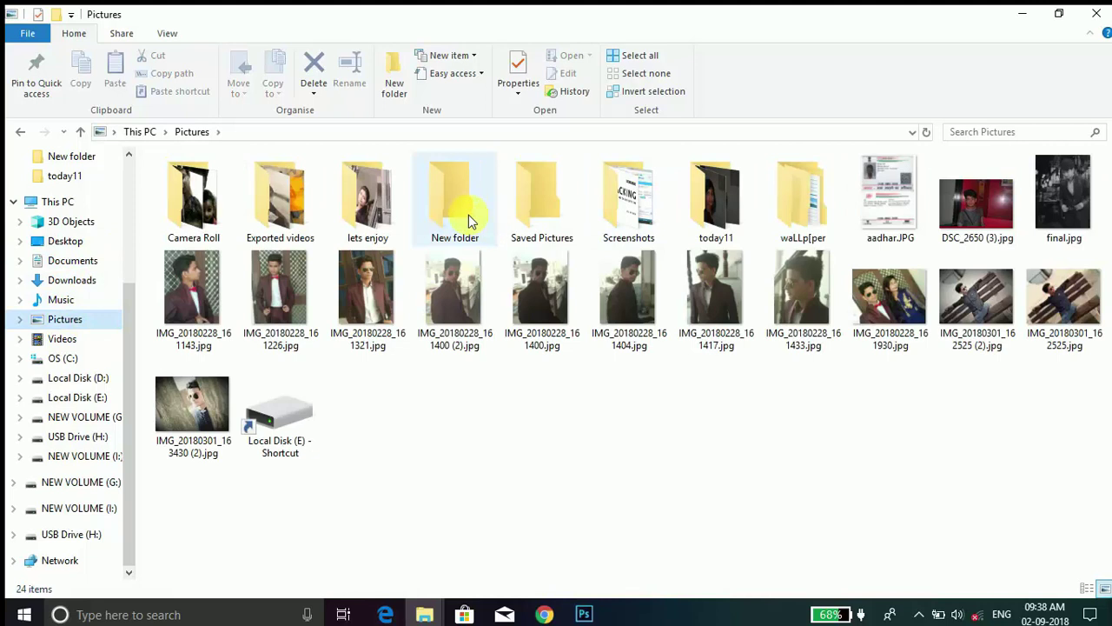
double_click(787, 233)
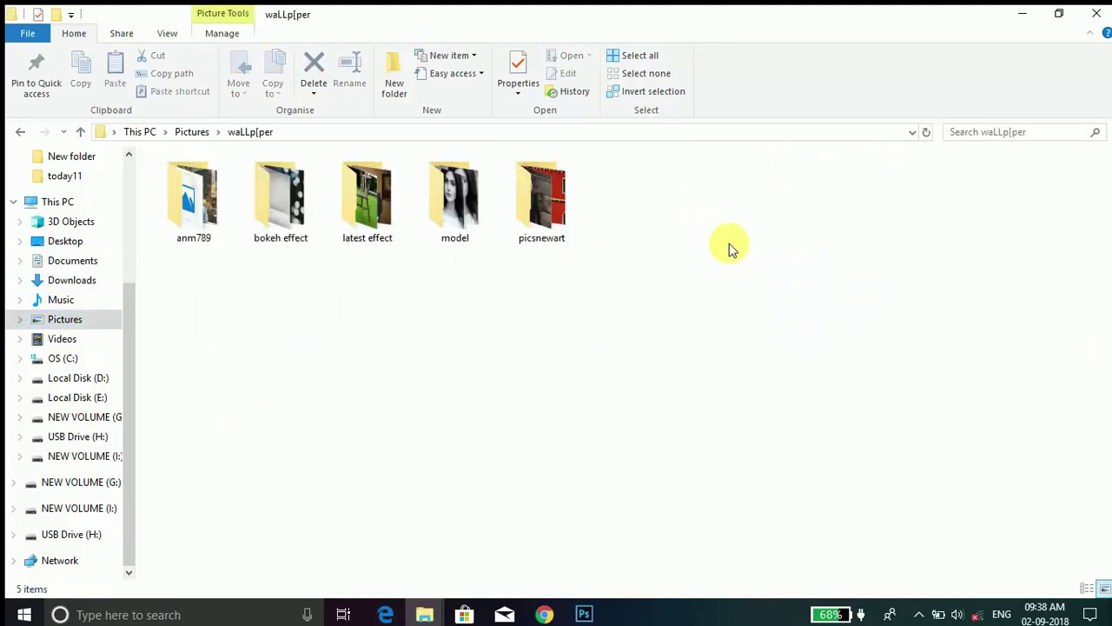
double_click(362, 222)
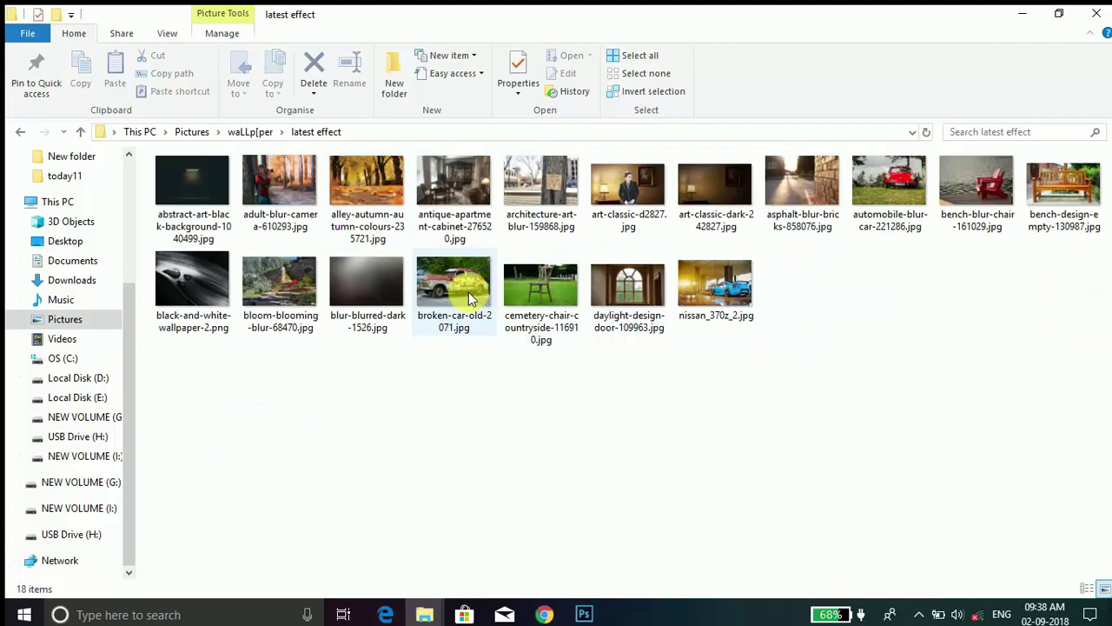
drag(469, 298, 589, 622)
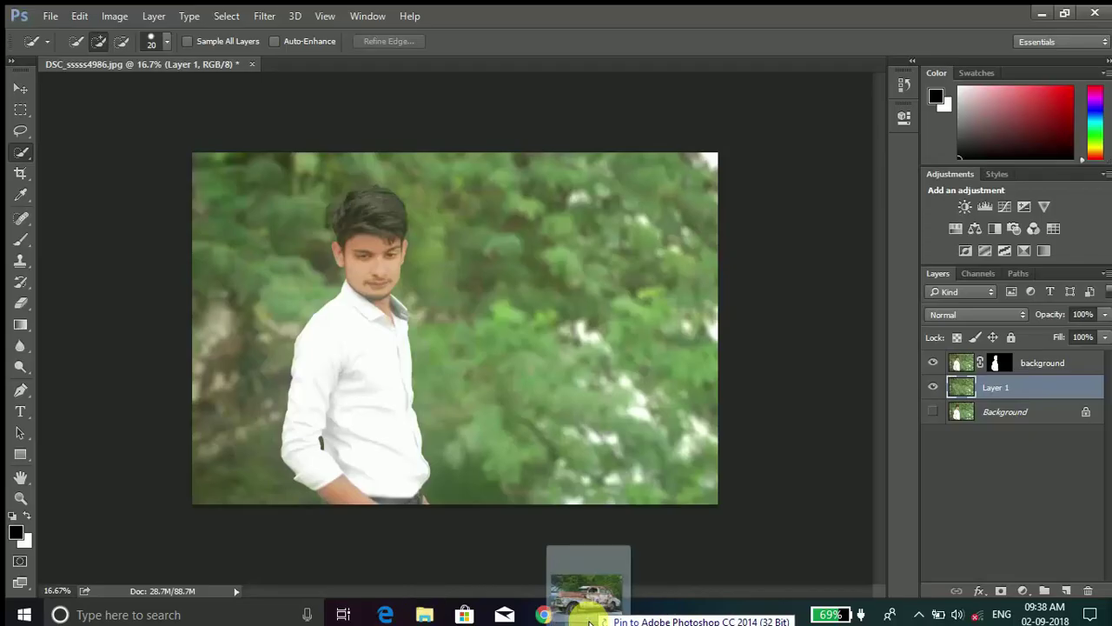
- Place and commit broken-car-old-2071.jpg on the canvas, then delete that layer
mouse_move(590, 621)
mouse_down()
mouse_move(533, 474)
mouse_move(539, 482)
mouse_move(505, 450)
mouse_move(518, 454)
mouse_up()
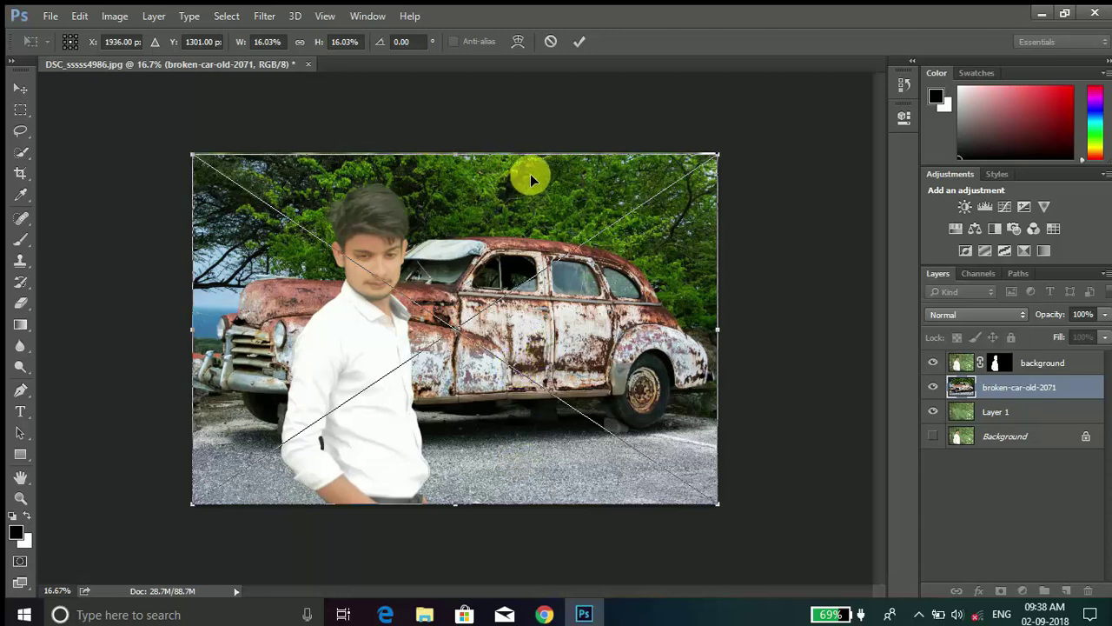
click(578, 41)
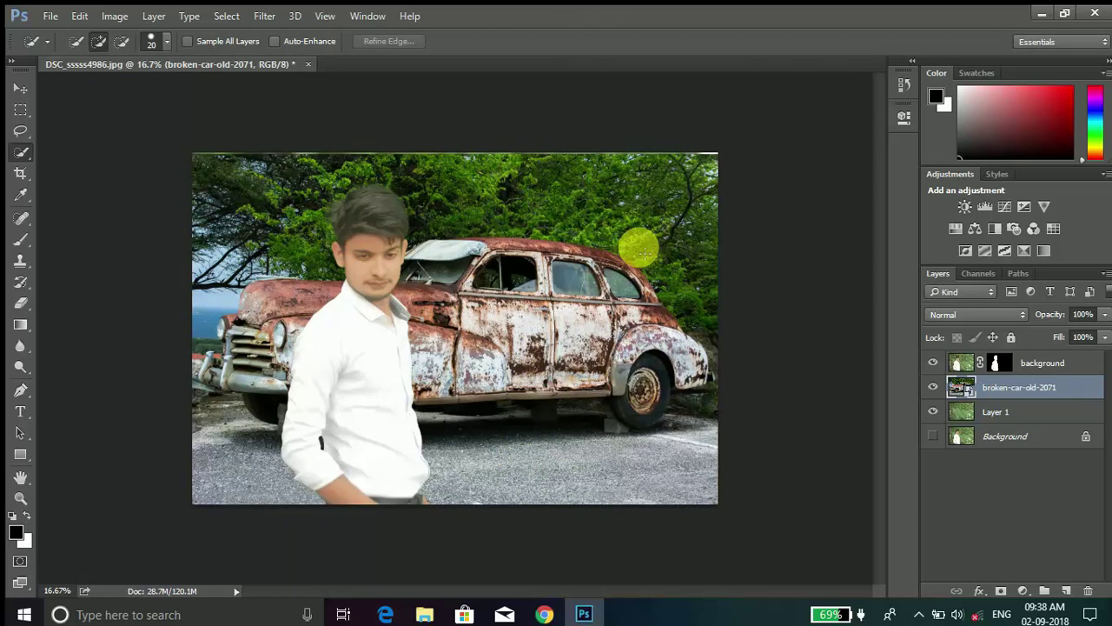
key(Delete)
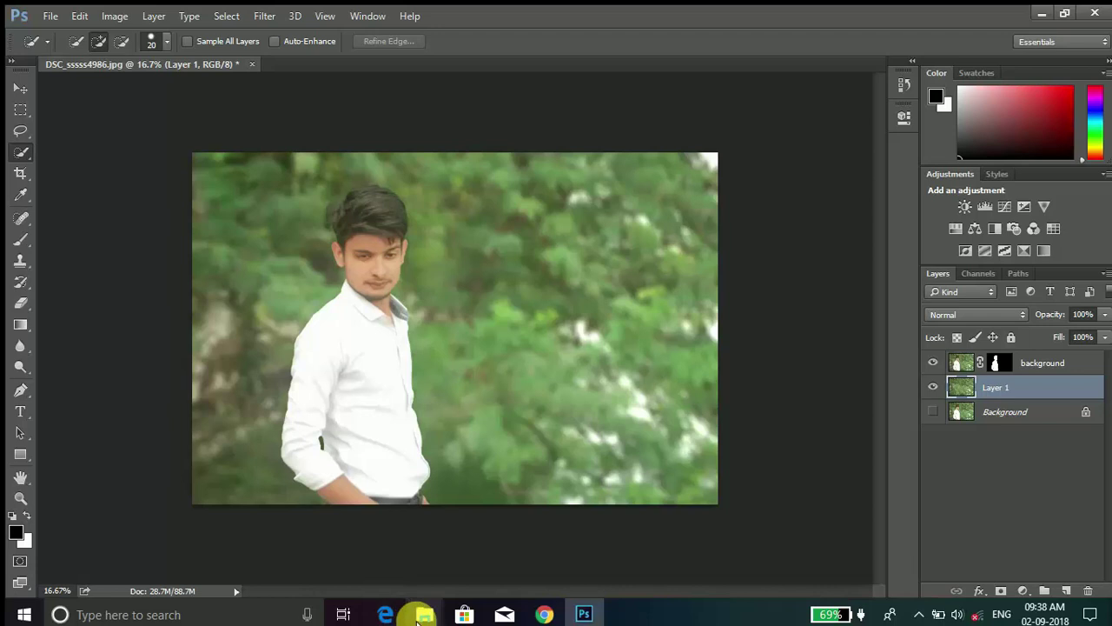
- Try placing blur-blurred-dark-1526.jpg as the backdrop, cancel it, and return to the effect folder
click(424, 613)
click(380, 551)
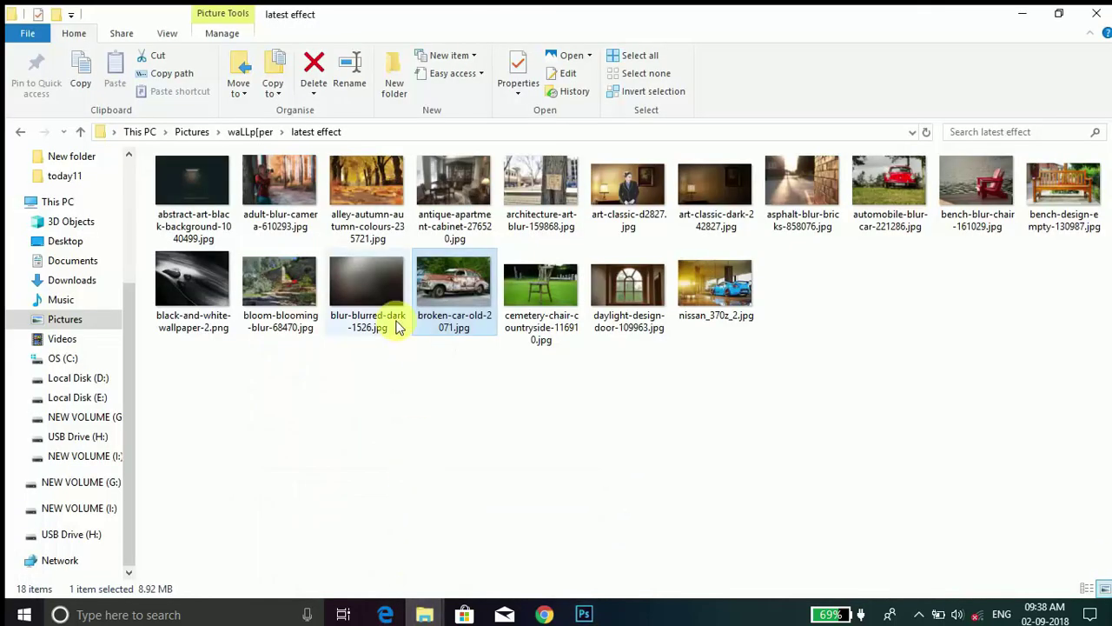
mouse_move(378, 310)
mouse_down()
mouse_move(541, 596)
mouse_move(591, 610)
mouse_move(479, 348)
mouse_up()
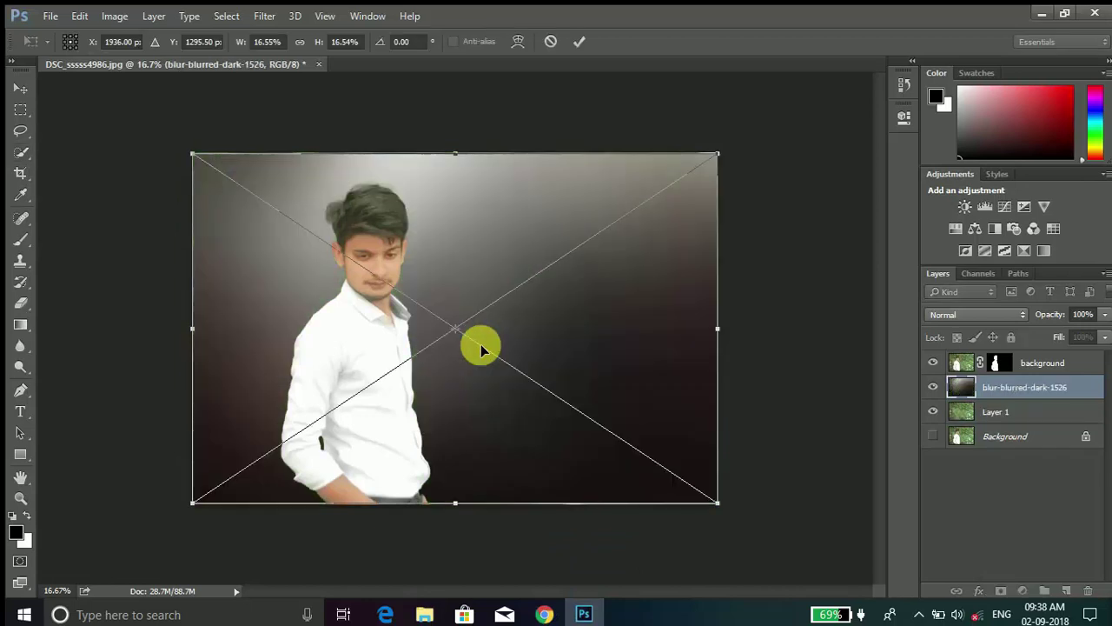
click(550, 42)
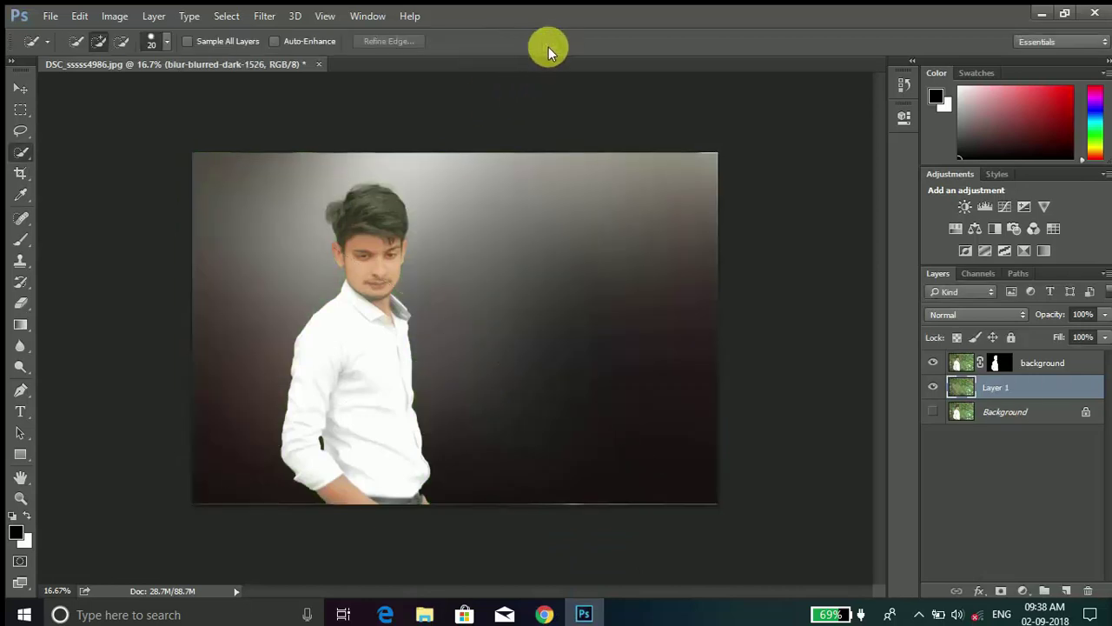
mouse_move(424, 615)
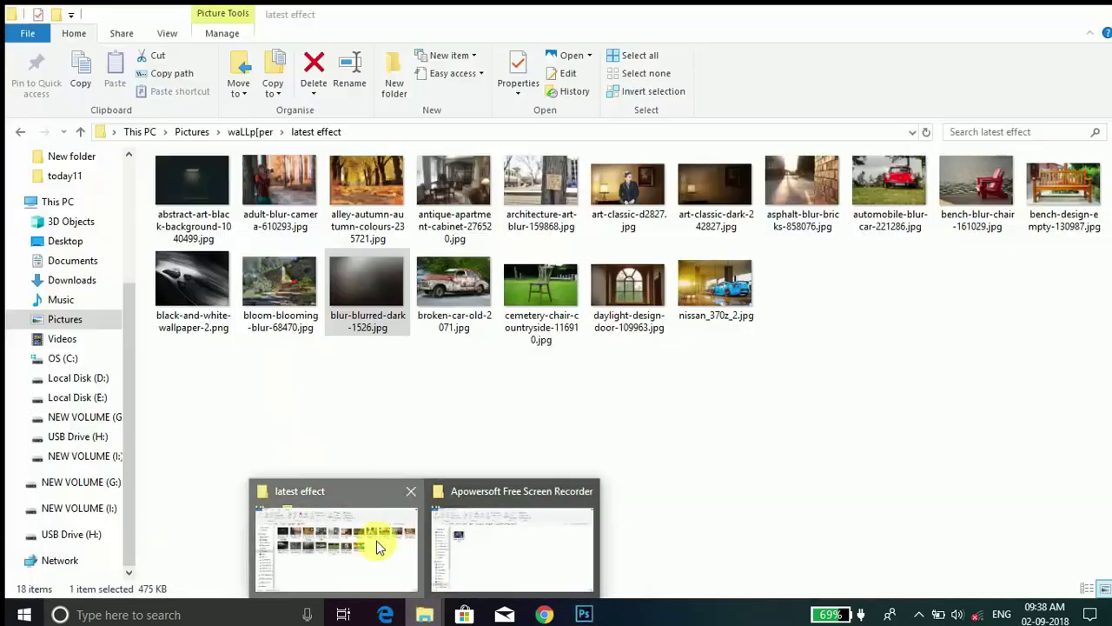
click(376, 540)
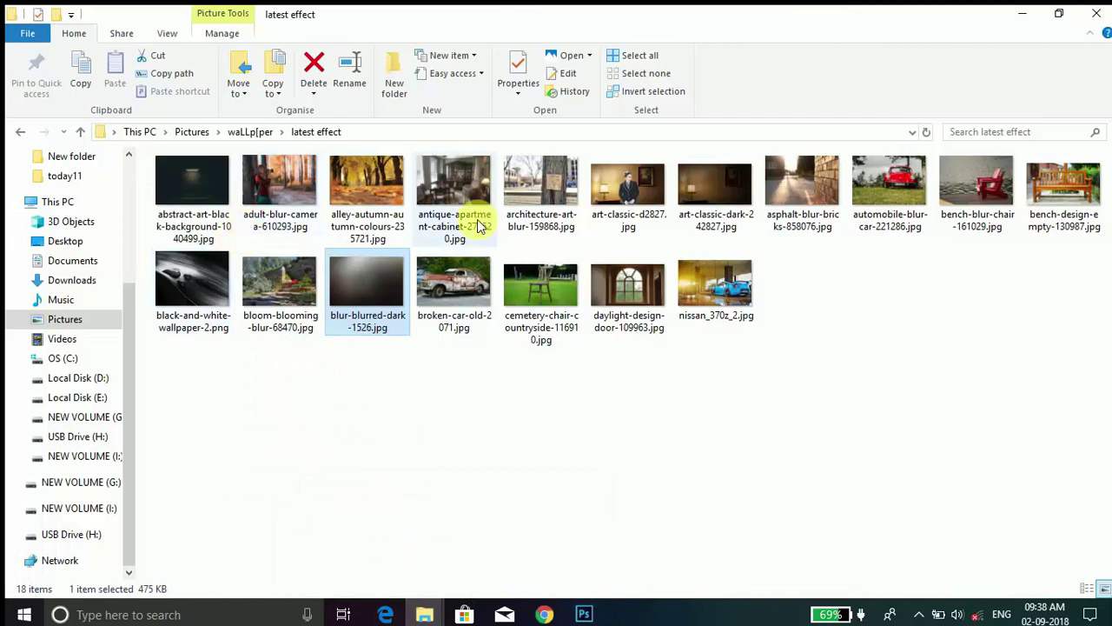
- Preview the asphalt-blur-bricks-858076.jpg street photo
click(825, 205)
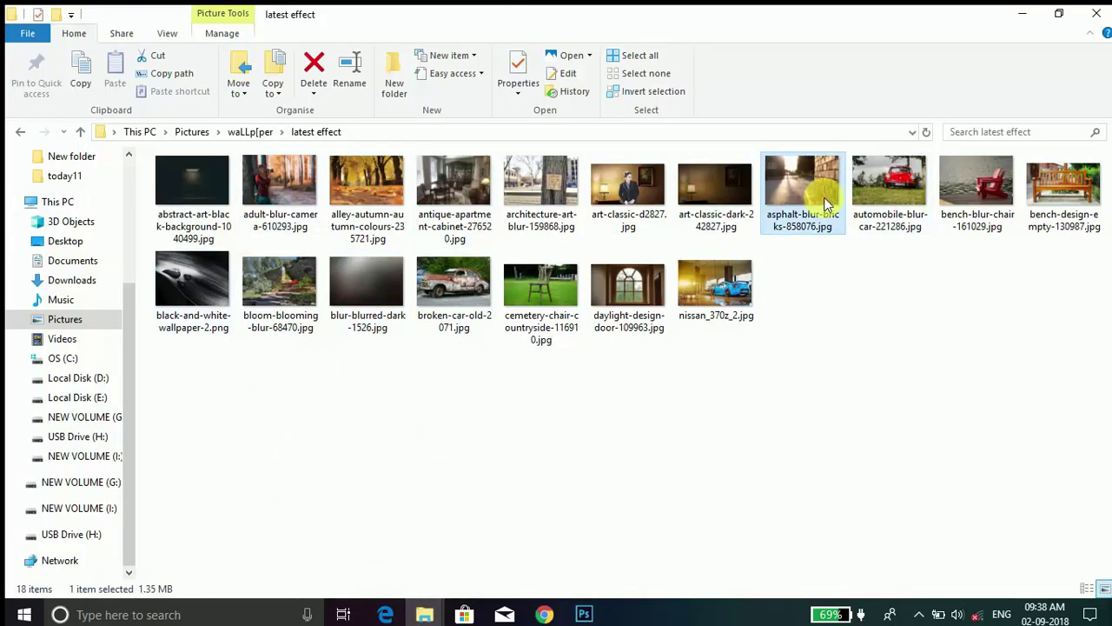
double_click(826, 204)
click(1100, 14)
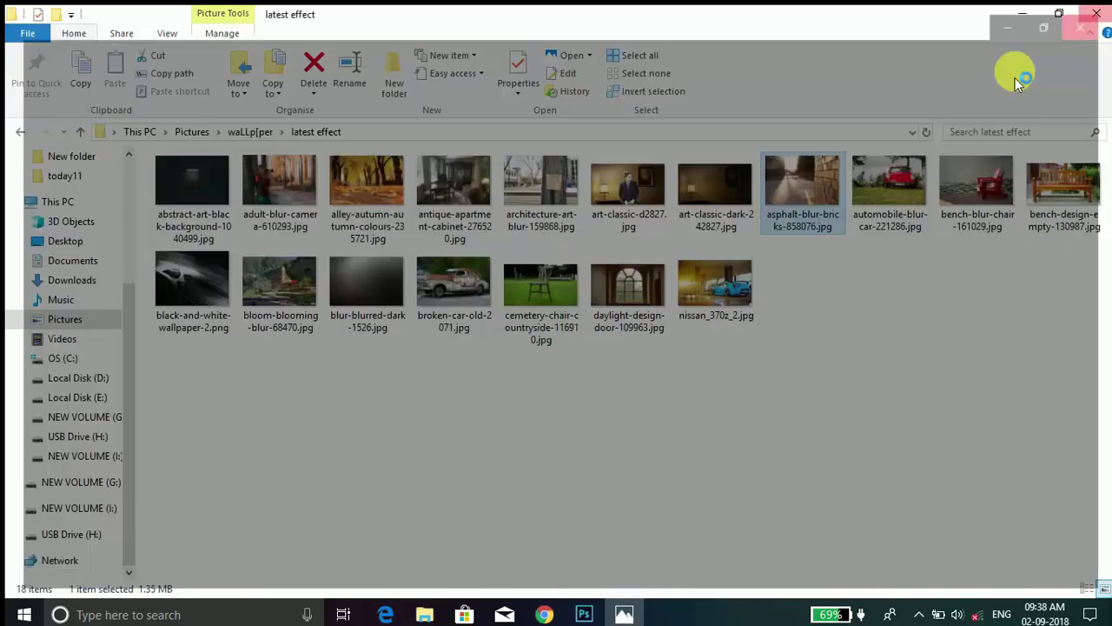
- Place the brick wall photo behind the man, commit it, then delete that layer
mouse_move(812, 195)
mouse_down()
mouse_move(668, 466)
mouse_move(451, 323)
mouse_move(515, 320)
mouse_up()
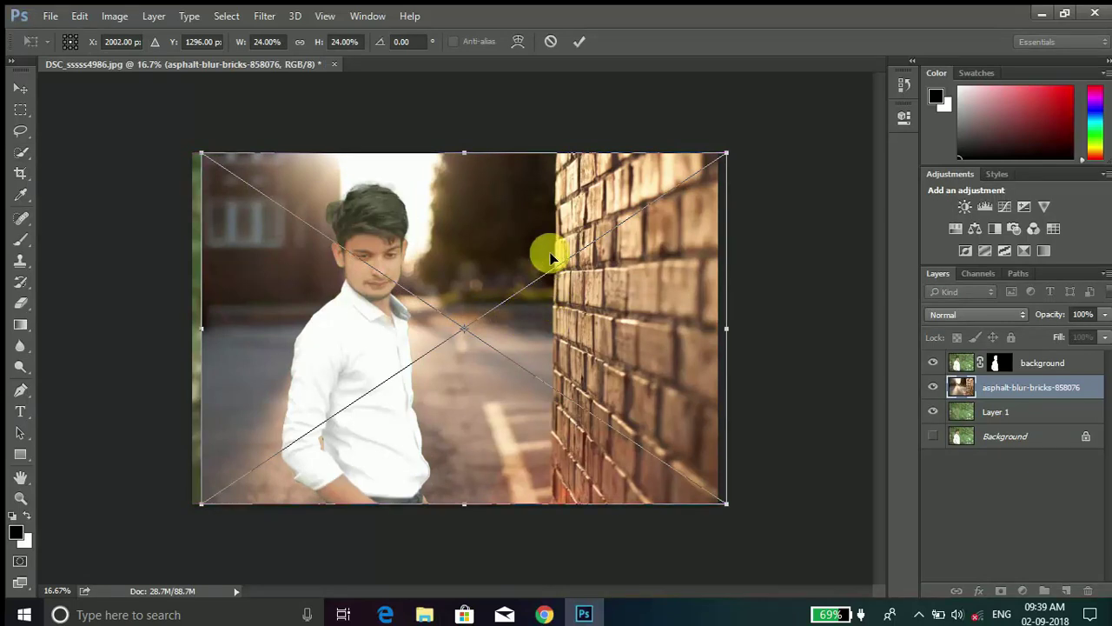
click(579, 41)
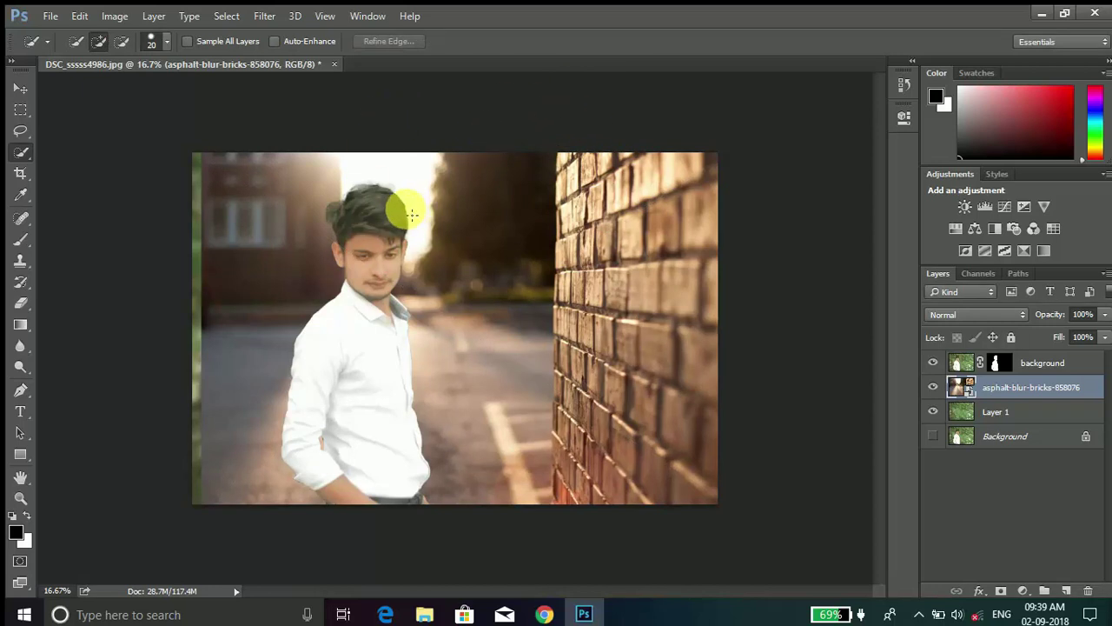
key(Delete)
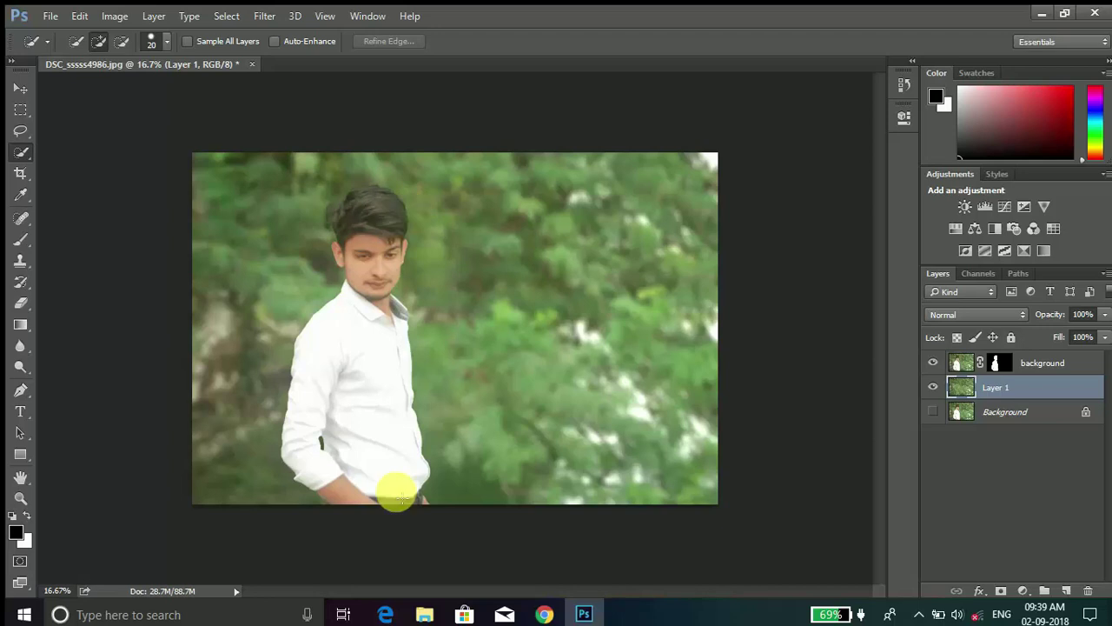
click(424, 615)
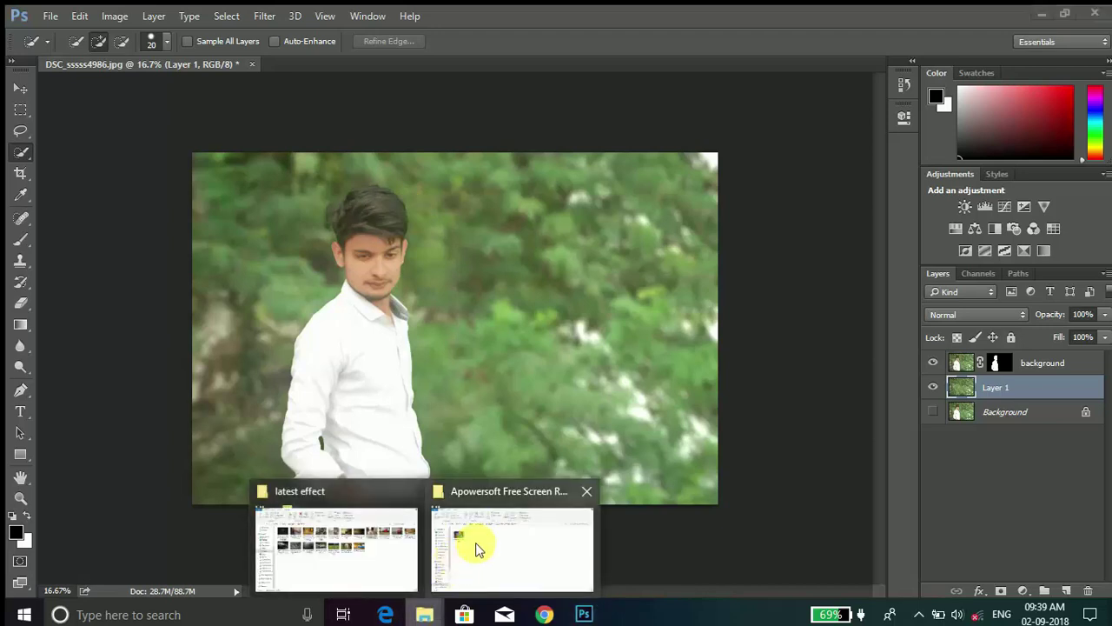
- Place architecture-art-blur-159868.jpg from the Desktop as the backdrop and commit the transform
click(479, 545)
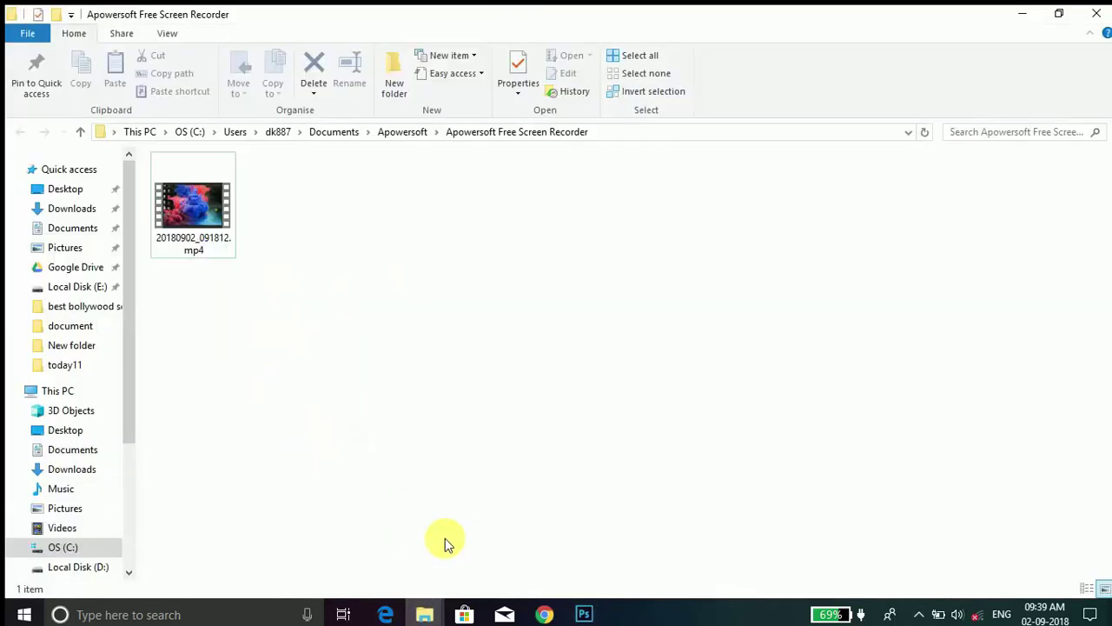
click(66, 189)
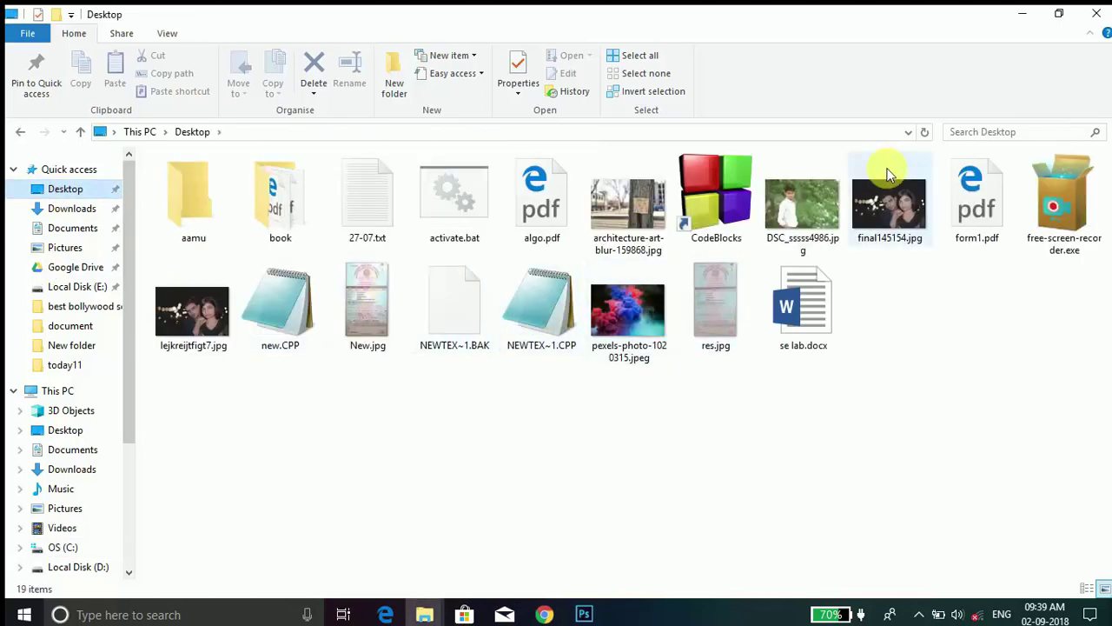
click(648, 193)
drag(648, 193, 589, 619)
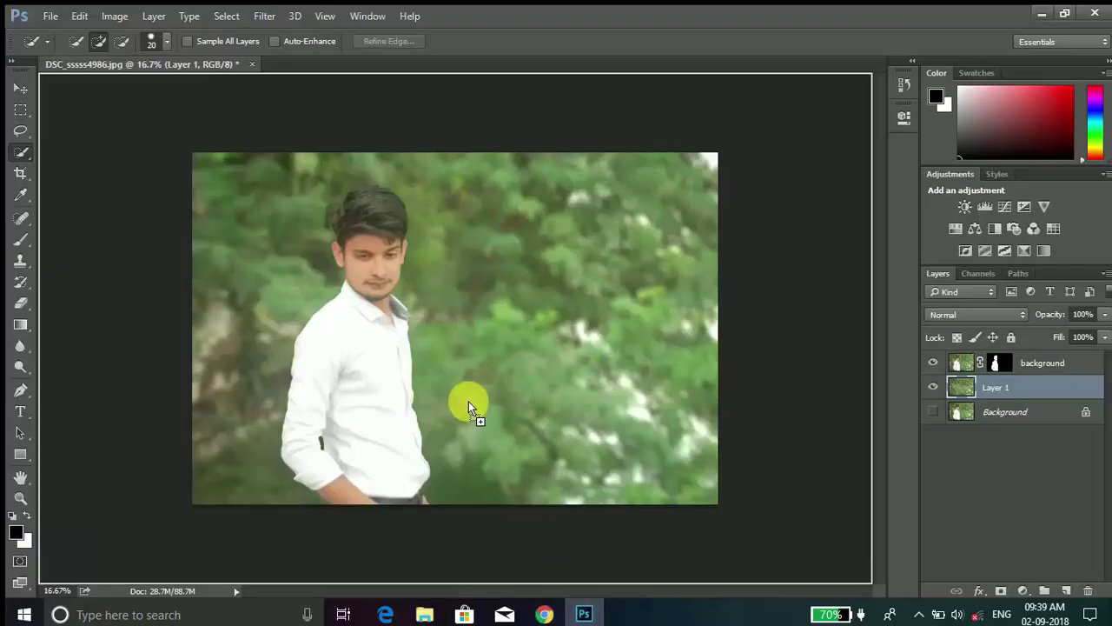
mouse_move(590, 619)
mouse_down()
mouse_move(470, 370)
mouse_move(480, 363)
mouse_up()
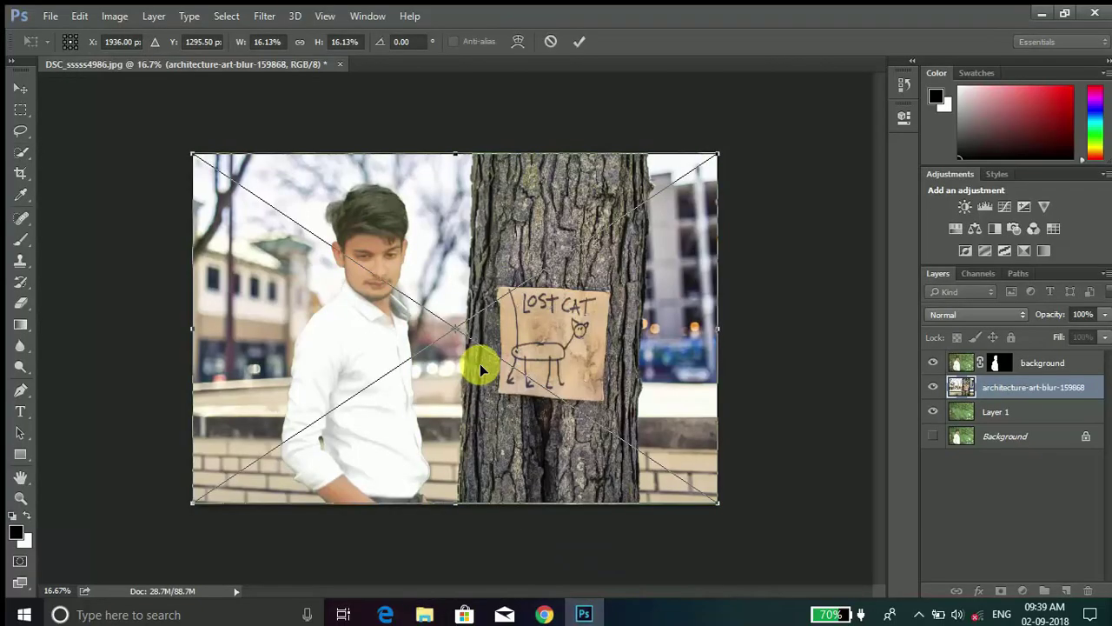
mouse_move(432, 409)
mouse_down()
mouse_move(455, 408)
mouse_move(436, 411)
mouse_up()
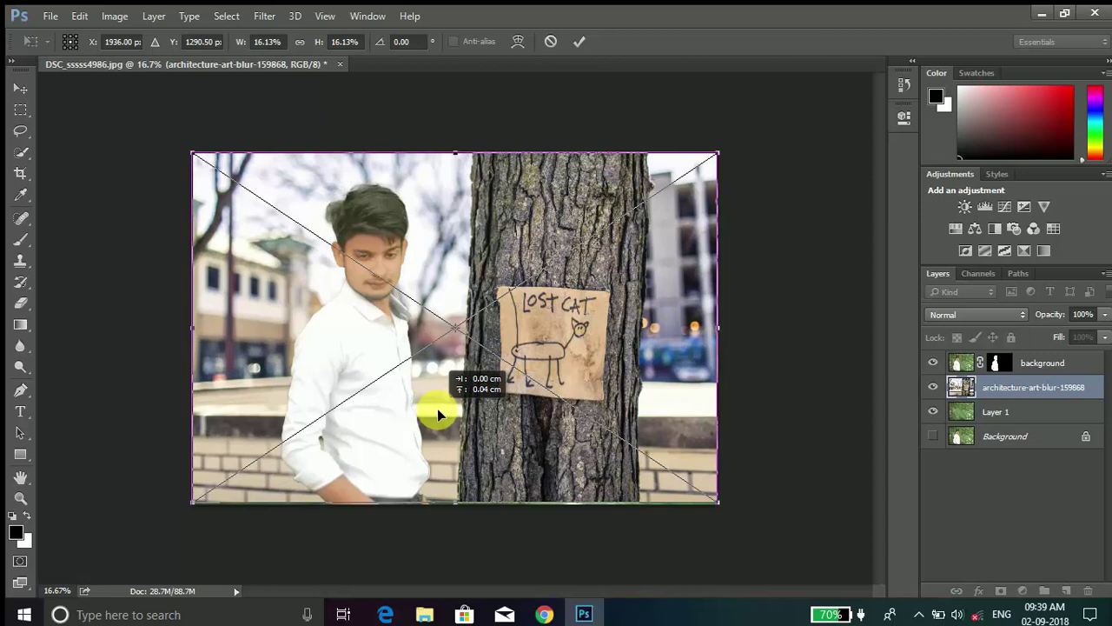
click(579, 43)
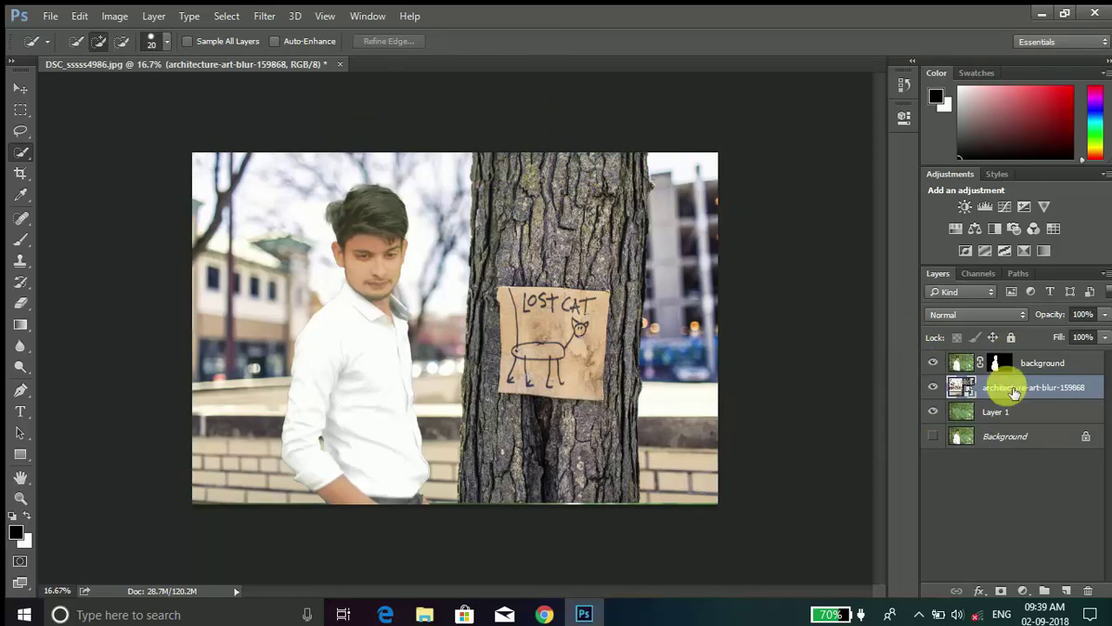
- Add a Brightness/Contrast adjustment above the tree photo with Brightness raised to 79
click(1011, 418)
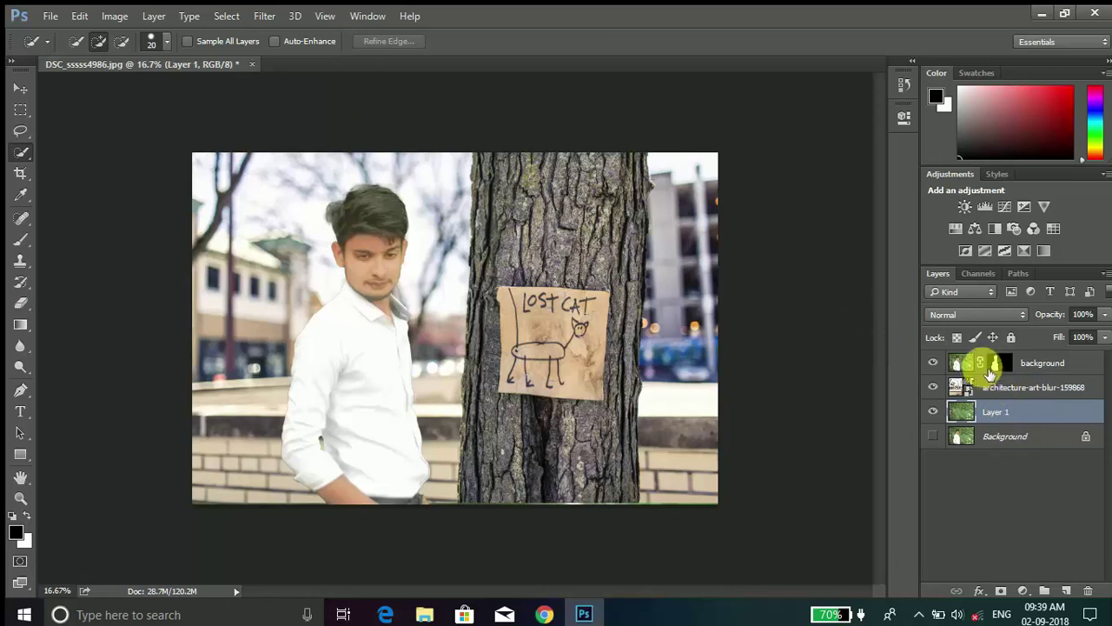
click(974, 387)
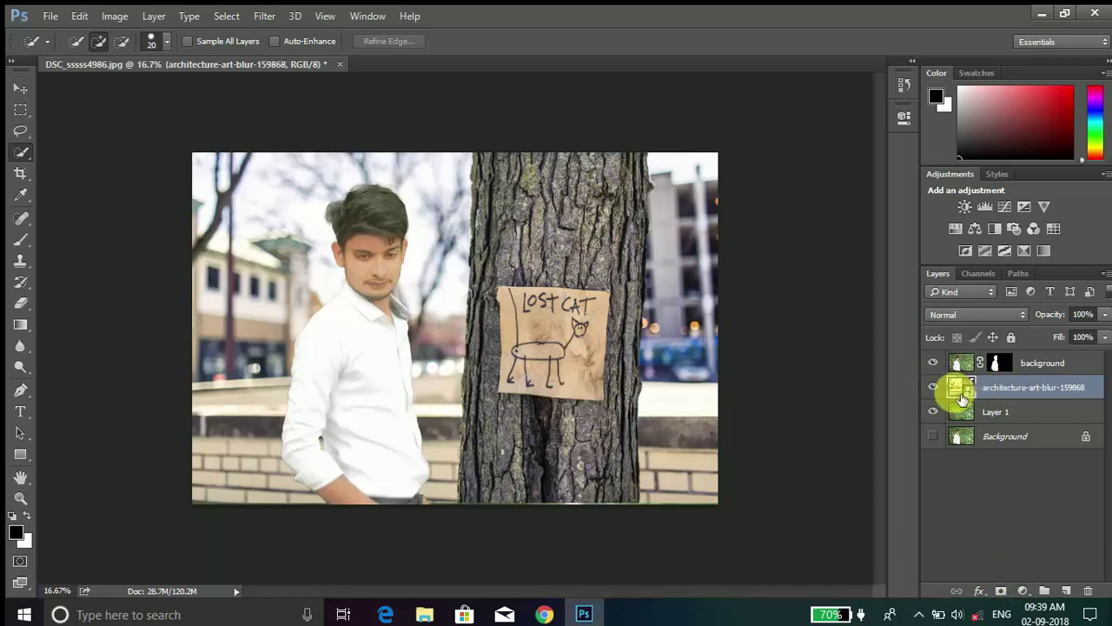
click(1023, 591)
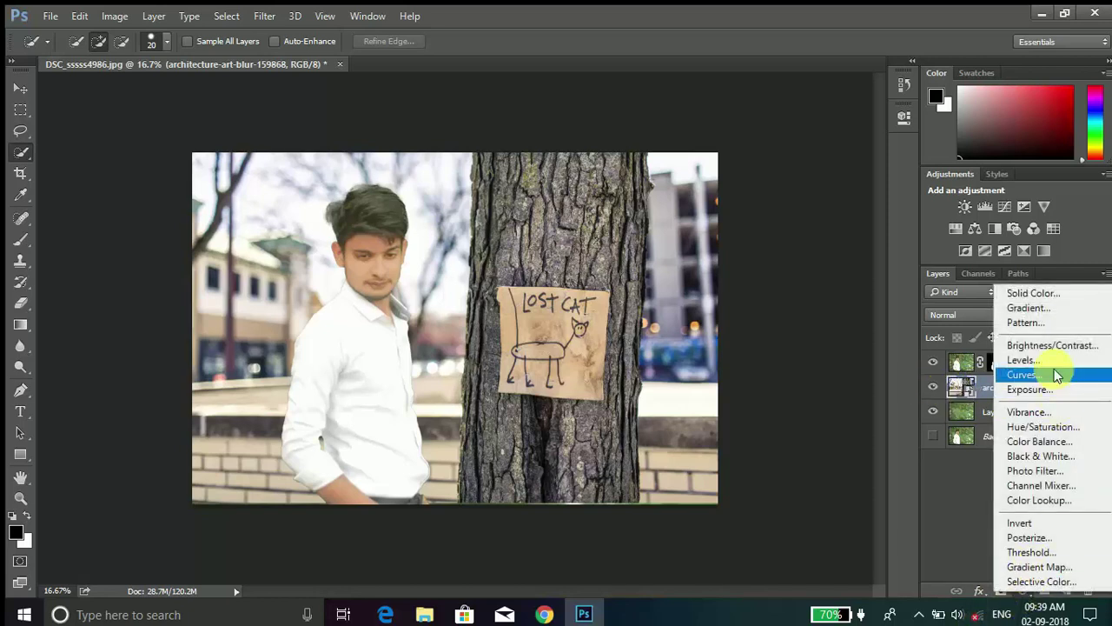
click(1053, 345)
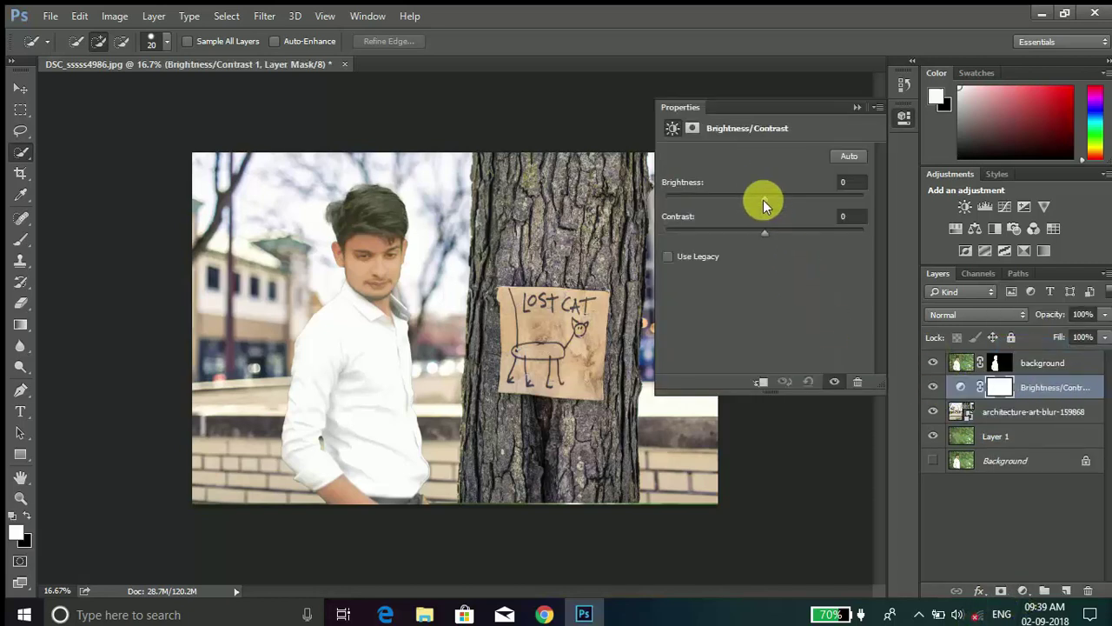
mouse_move(763, 200)
mouse_down()
mouse_move(816, 202)
mouse_move(803, 201)
mouse_up()
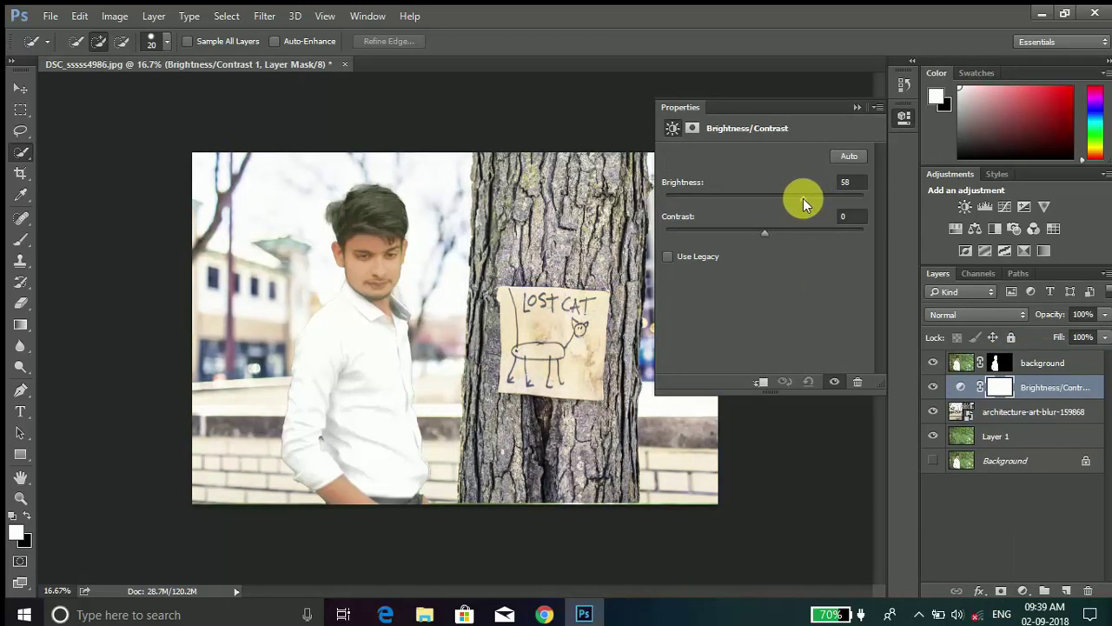
click(858, 107)
- Add another Brightness/Contrast adjustment above the man layer with a slightly negative Brightness
click(959, 363)
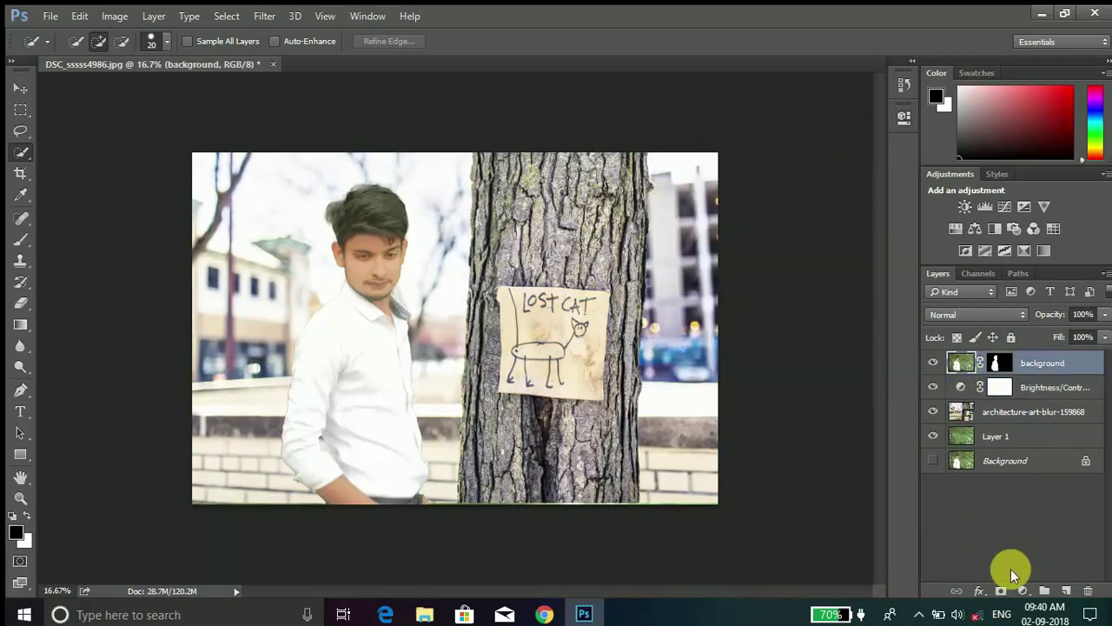
click(1023, 593)
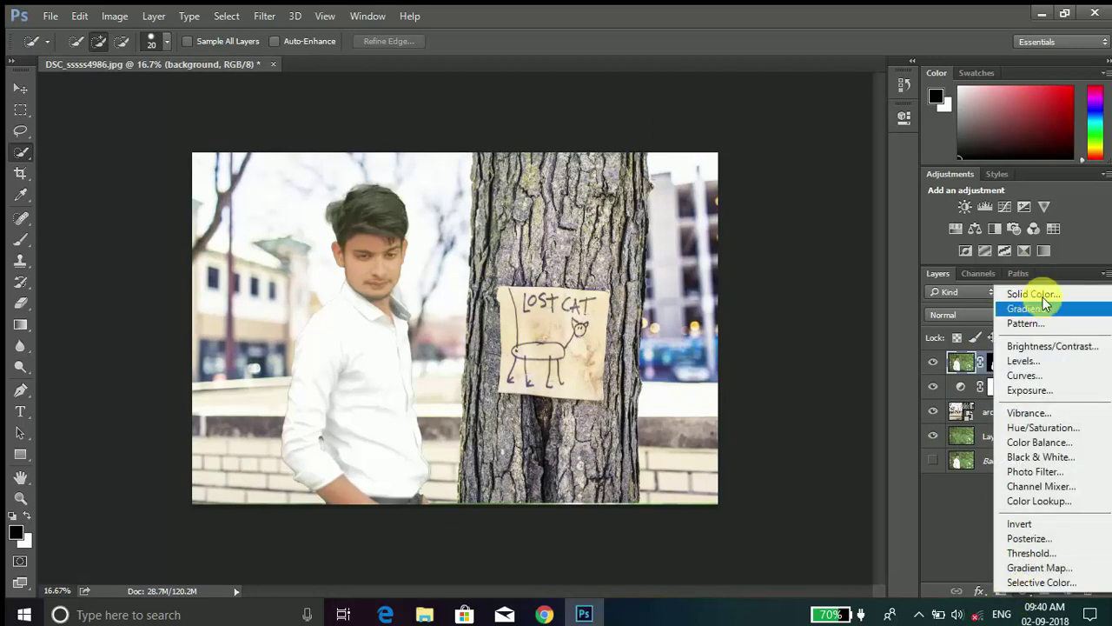
click(1047, 347)
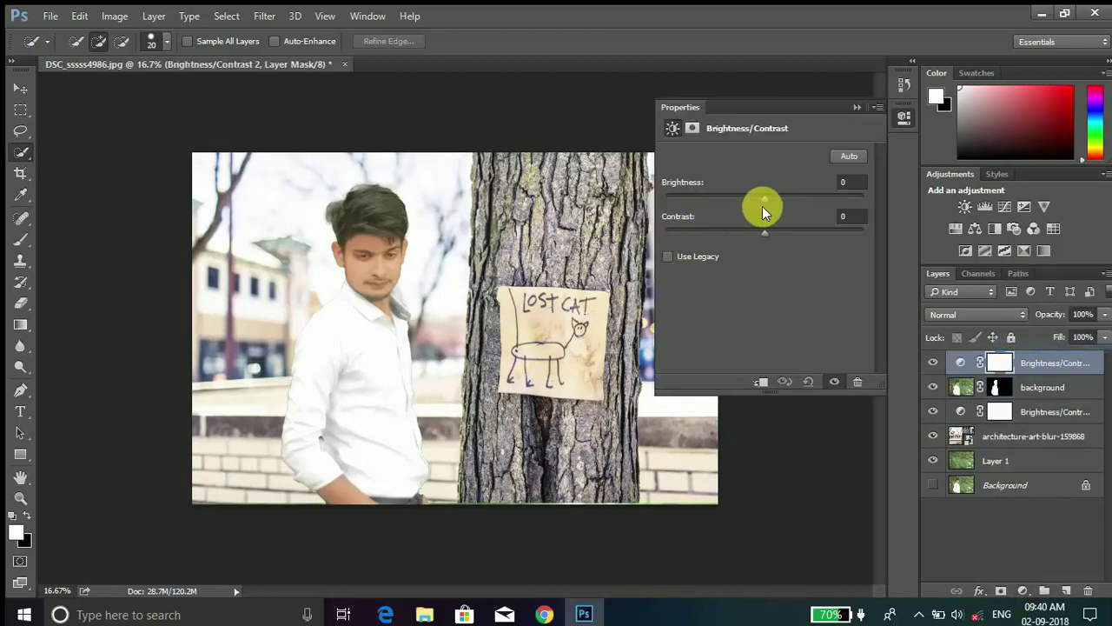
mouse_move(764, 200)
mouse_down()
mouse_move(778, 198)
mouse_move(755, 200)
mouse_up()
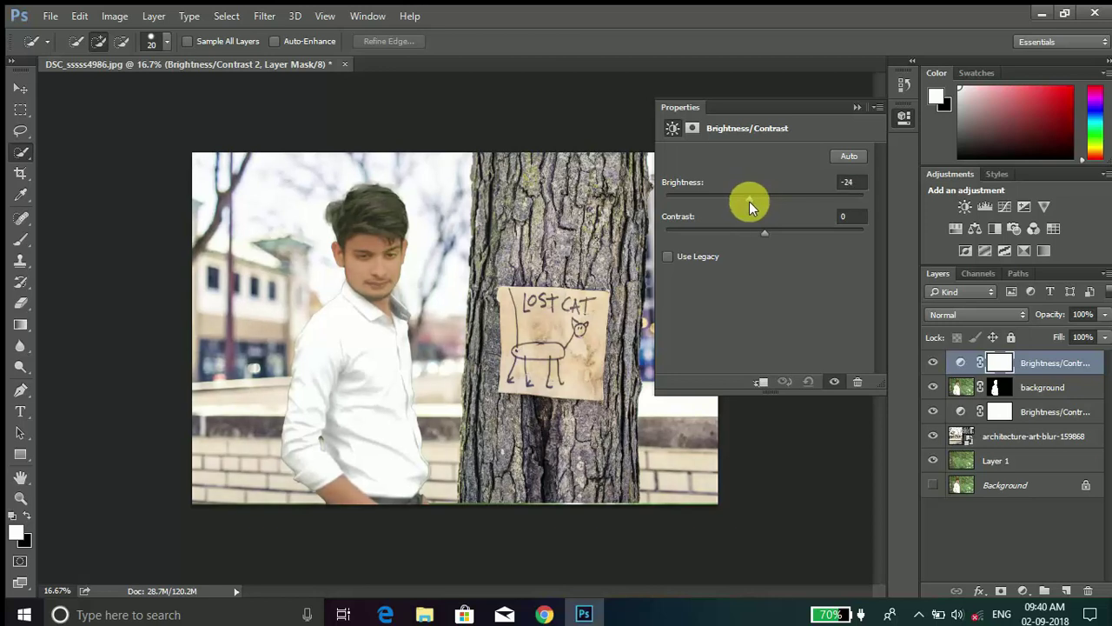
click(856, 108)
- Save the composite to the Desktop as Ds4986.jpg at JPEG quality 8 (High)
click(50, 15)
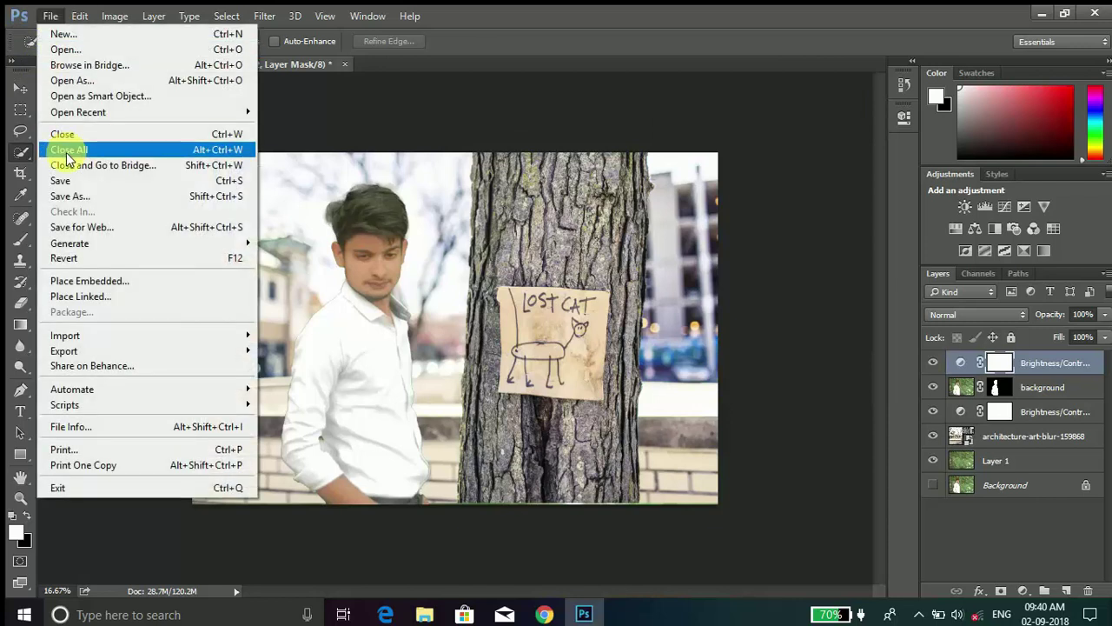
click(87, 181)
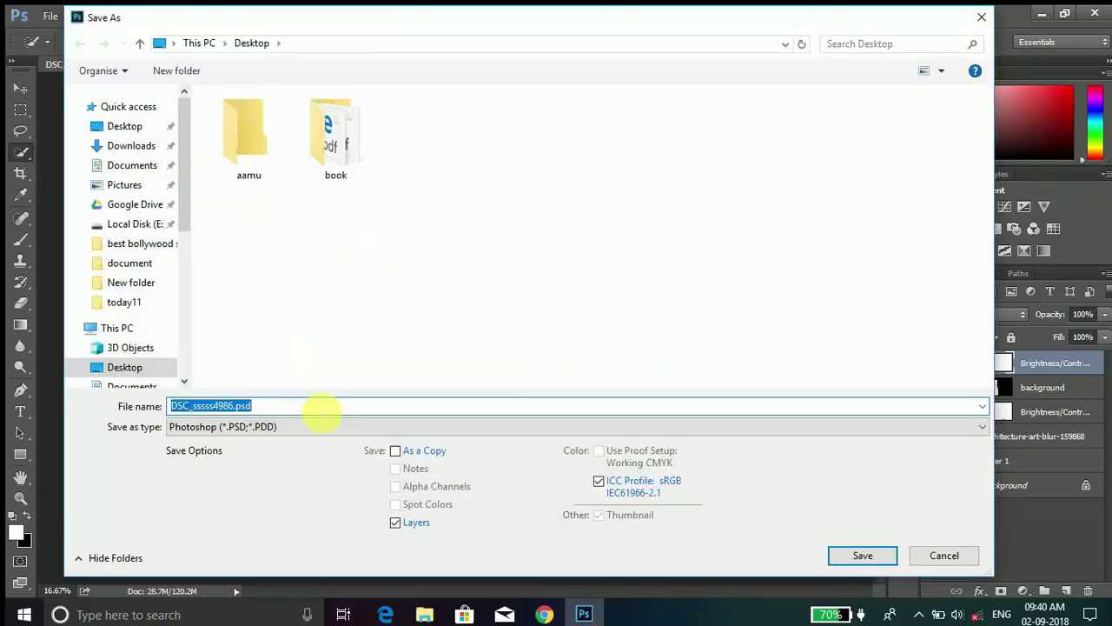
click(319, 427)
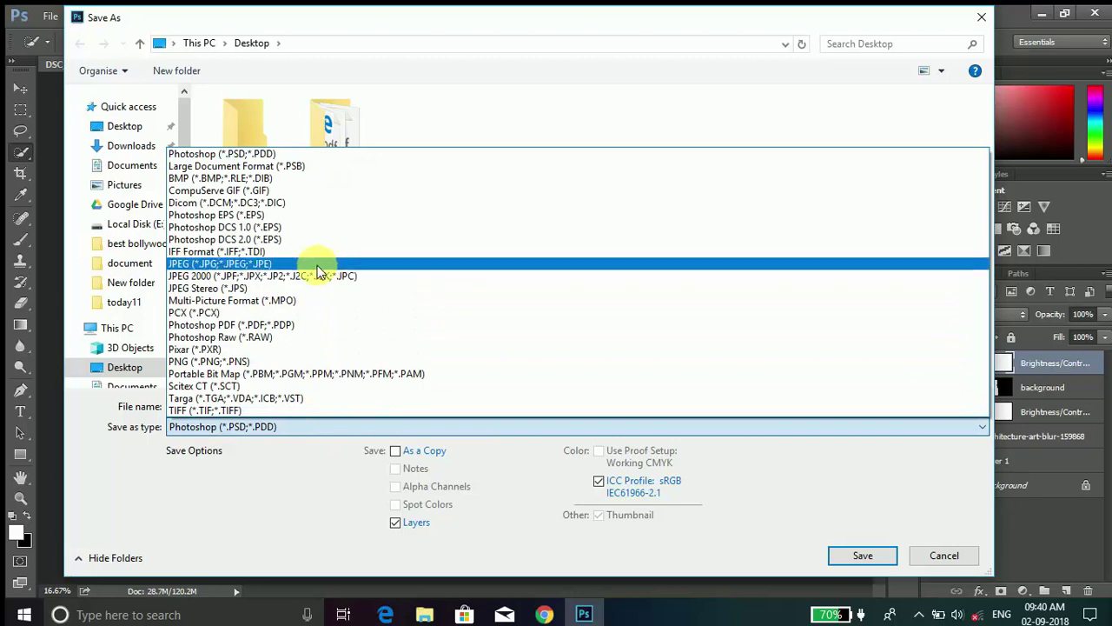
click(320, 263)
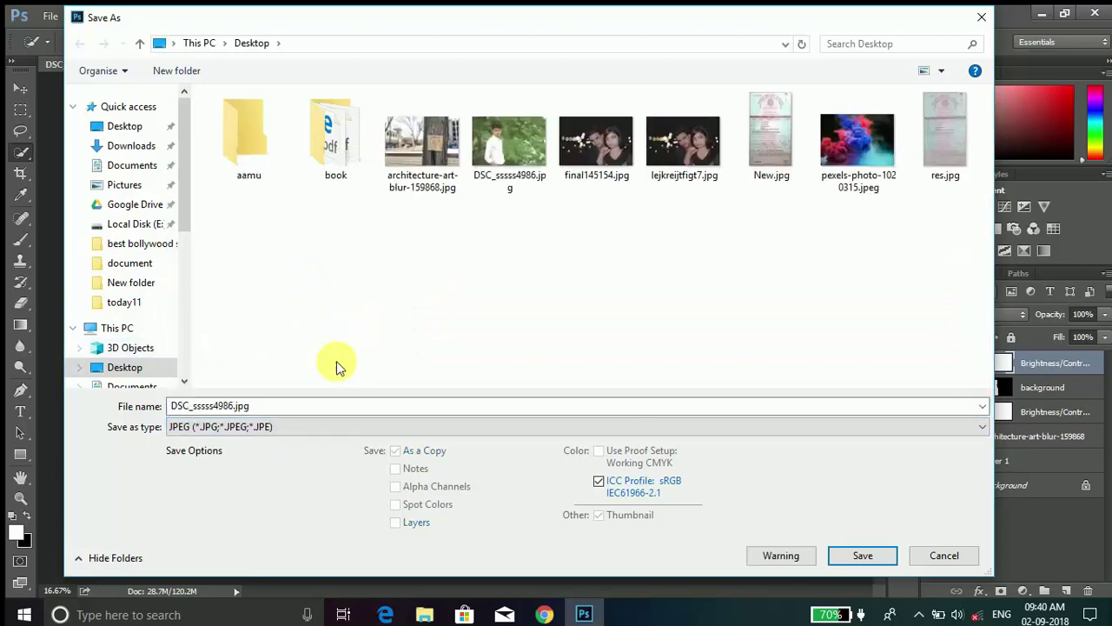
click(210, 405)
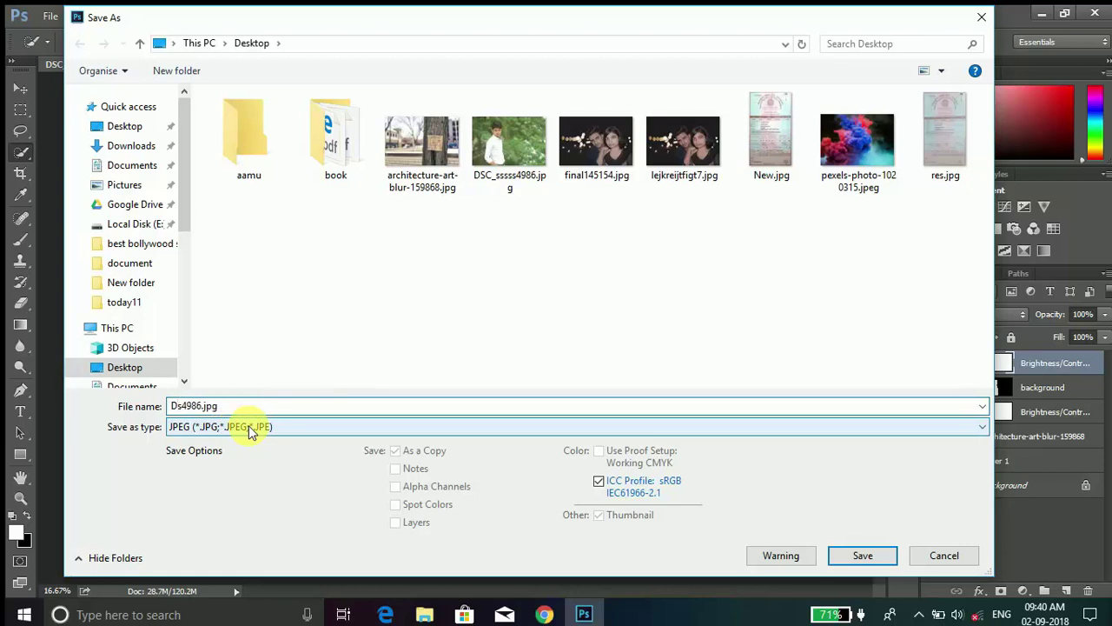
click(850, 557)
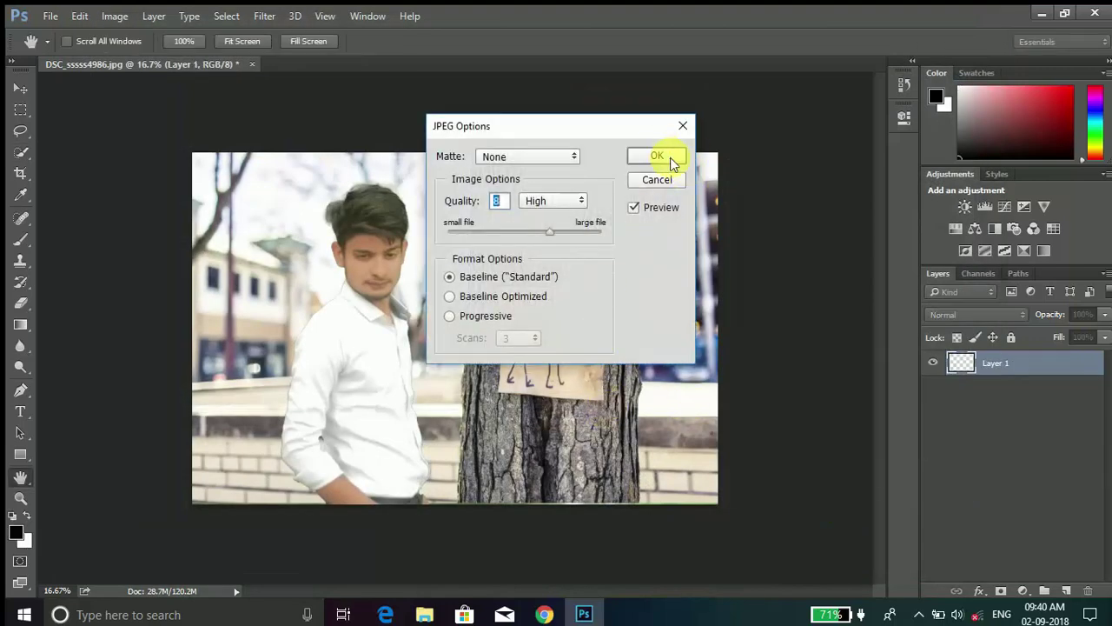
click(673, 163)
click(50, 15)
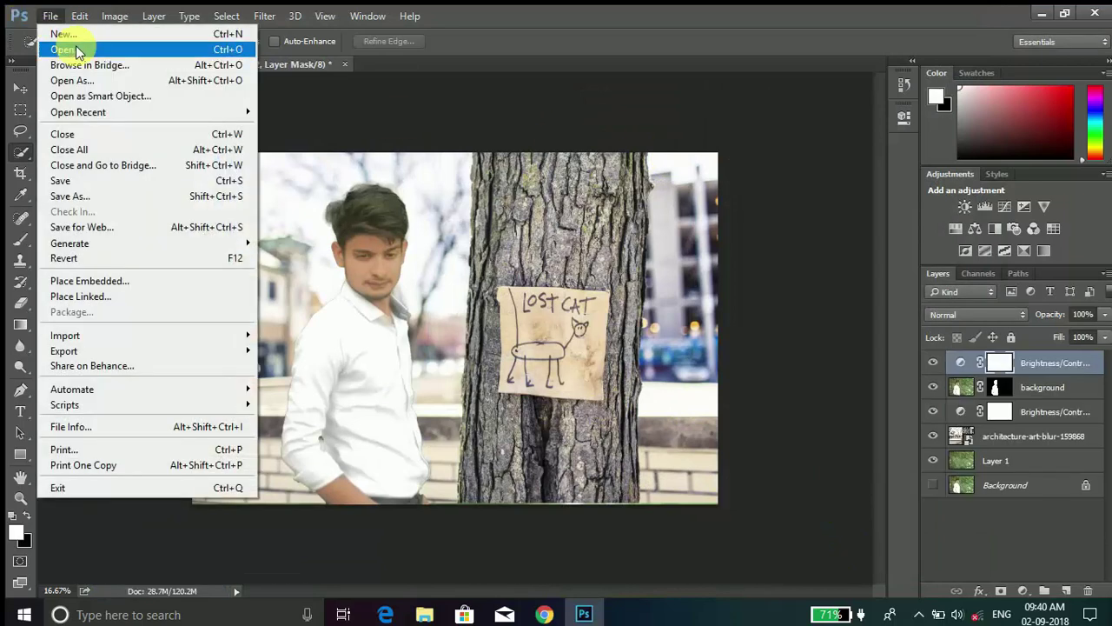
- Open Ds4986.jpg from the Desktop as a new document
click(77, 49)
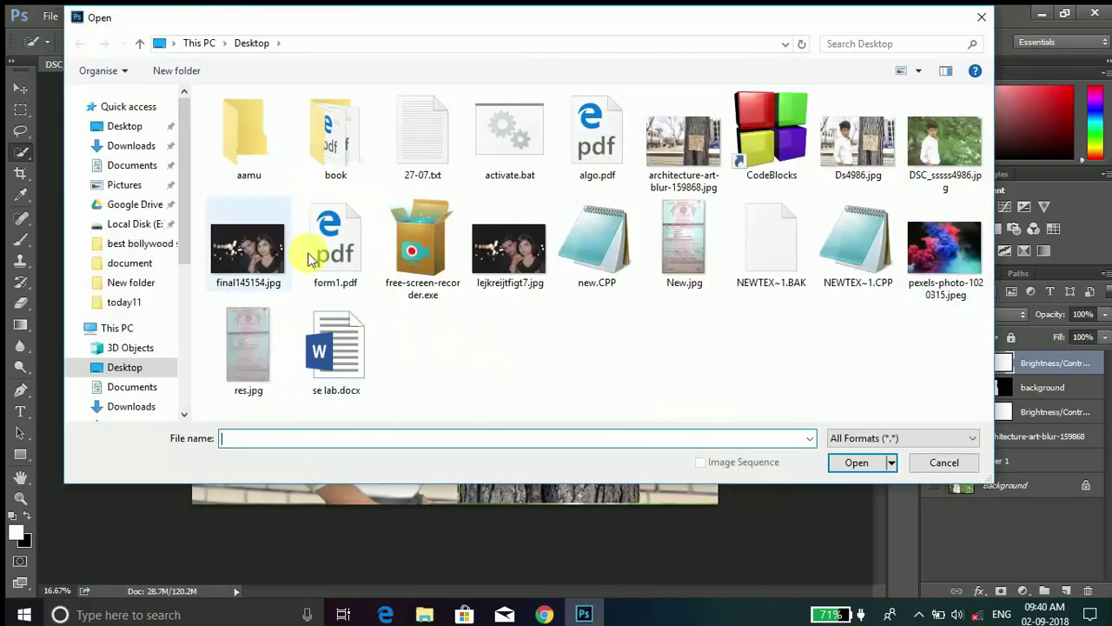
click(852, 145)
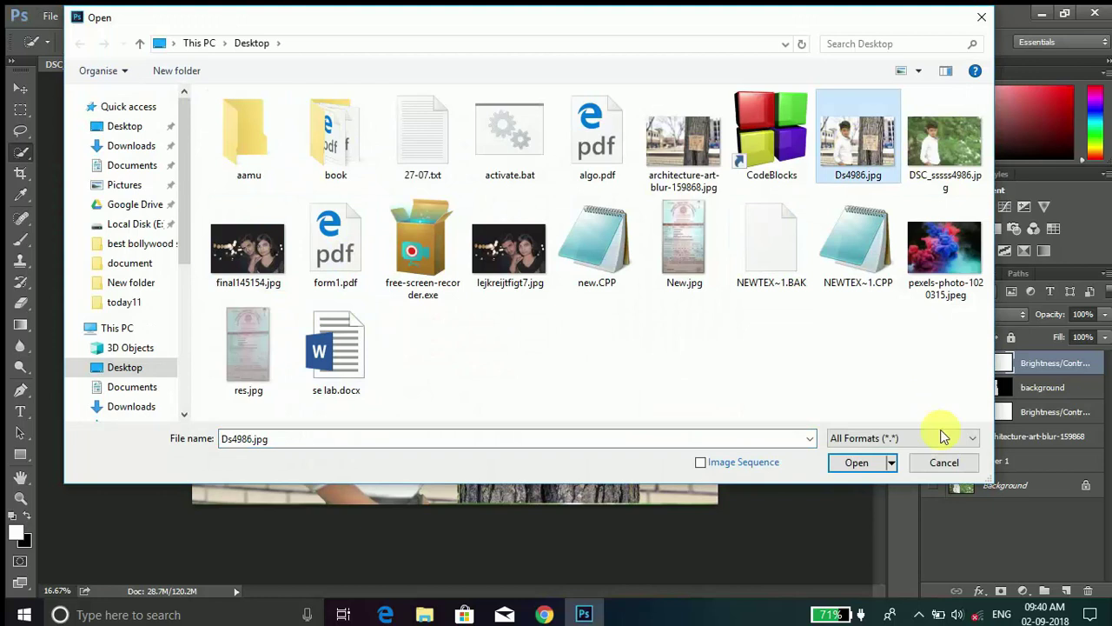
click(856, 462)
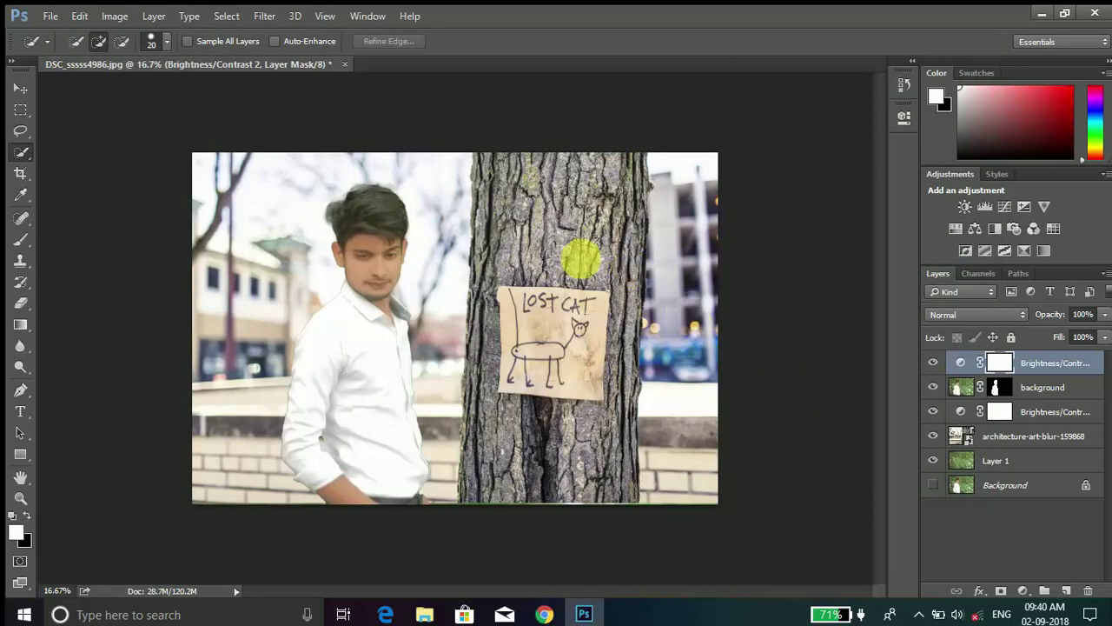
- Swap the foreground and background colours and show rulers on Ds4986.jpg
key(x)
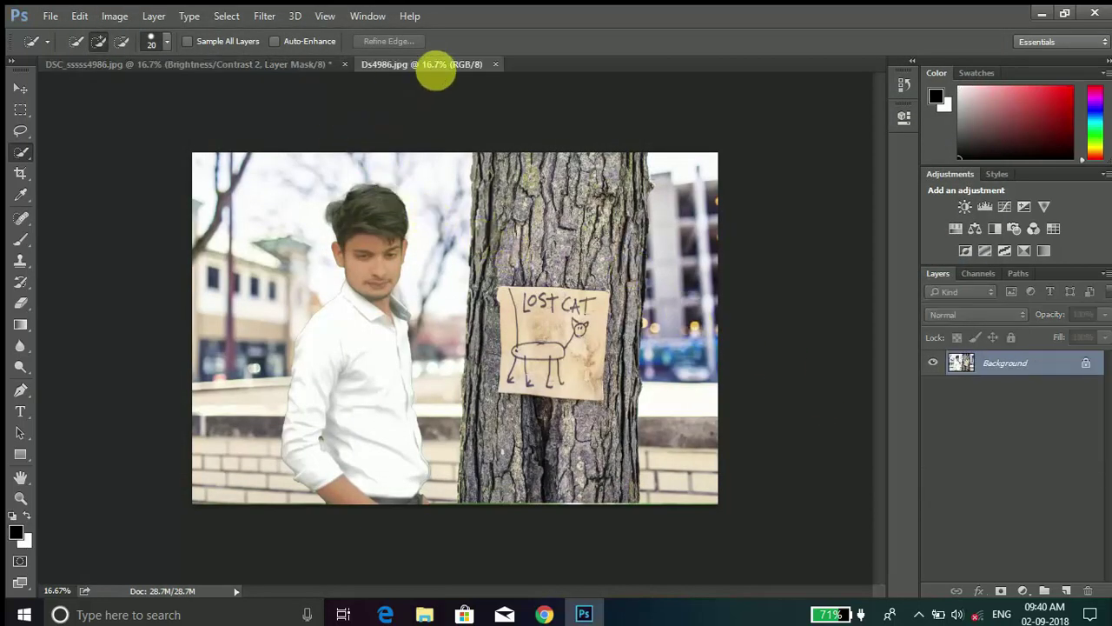
click(292, 66)
click(411, 63)
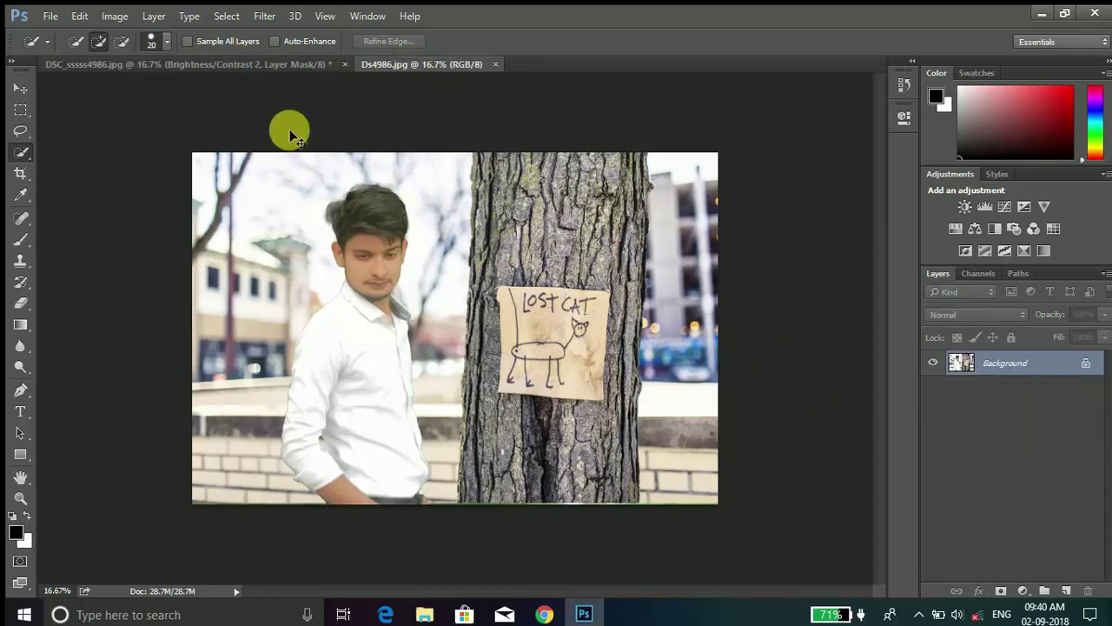
key(ctrl+r)
- In the Camera Raw filter, cool the photo with Temperature -32 and Tint -10
click(263, 13)
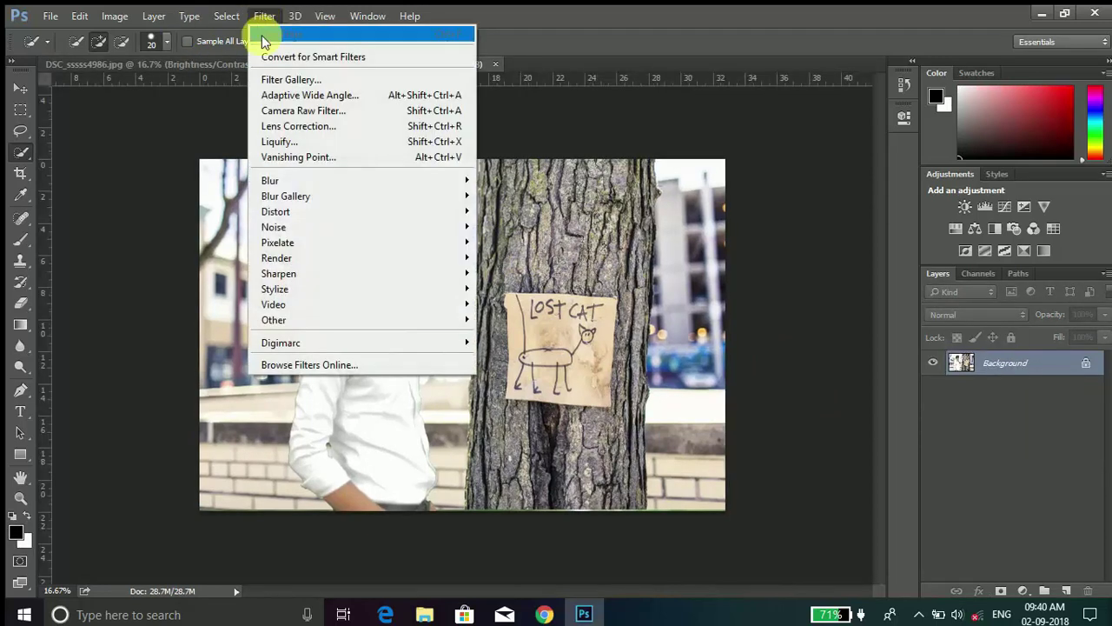
click(295, 114)
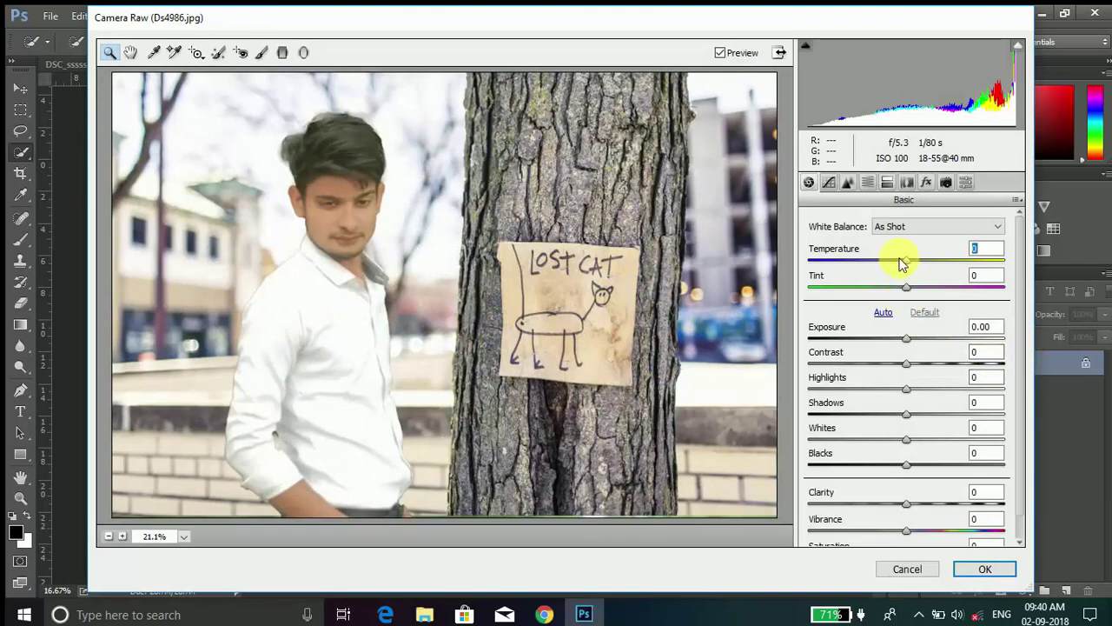
mouse_move(901, 263)
mouse_down()
mouse_move(871, 263)
mouse_move(974, 267)
mouse_move(792, 274)
mouse_move(936, 290)
mouse_move(888, 292)
mouse_up()
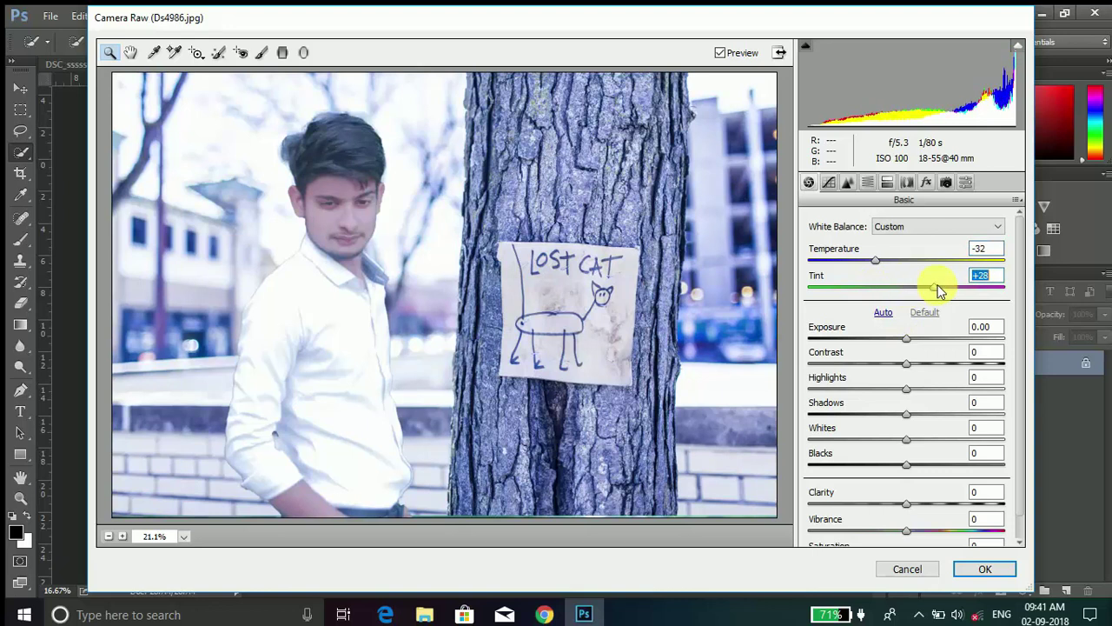
mouse_move(899, 285)
mouse_down()
mouse_move(908, 311)
mouse_move(920, 311)
mouse_move(910, 321)
mouse_up()
scroll(897, 296, down, 1)
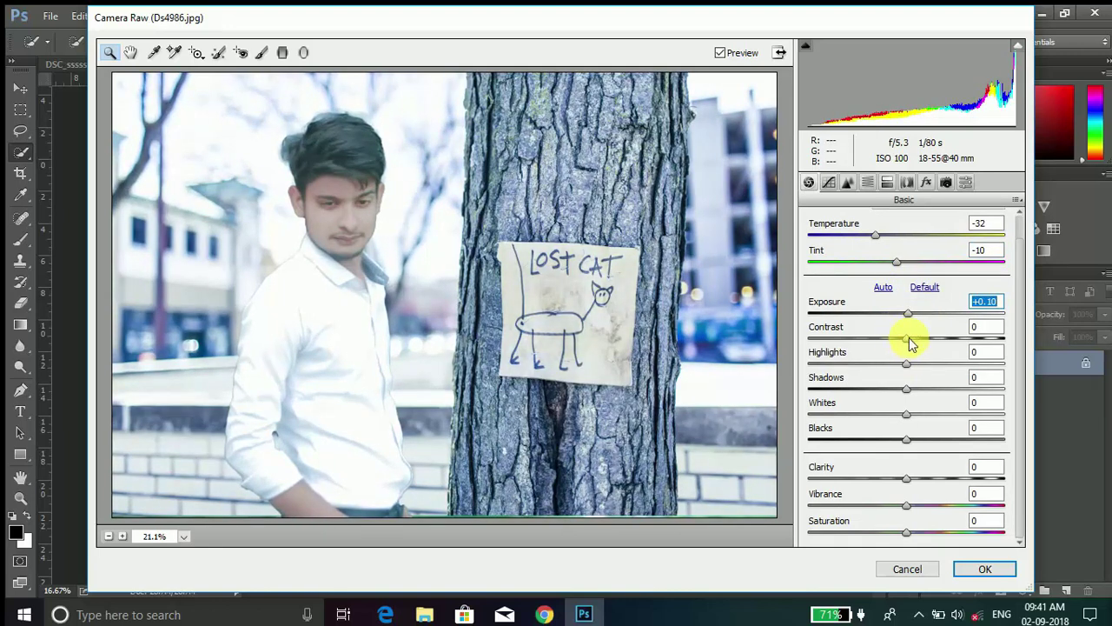
- Lower Contrast, set Vibrance to 0, and apply the Camera Raw adjustments
key(Tab)
key(Down)
key(Down)
key(Down)
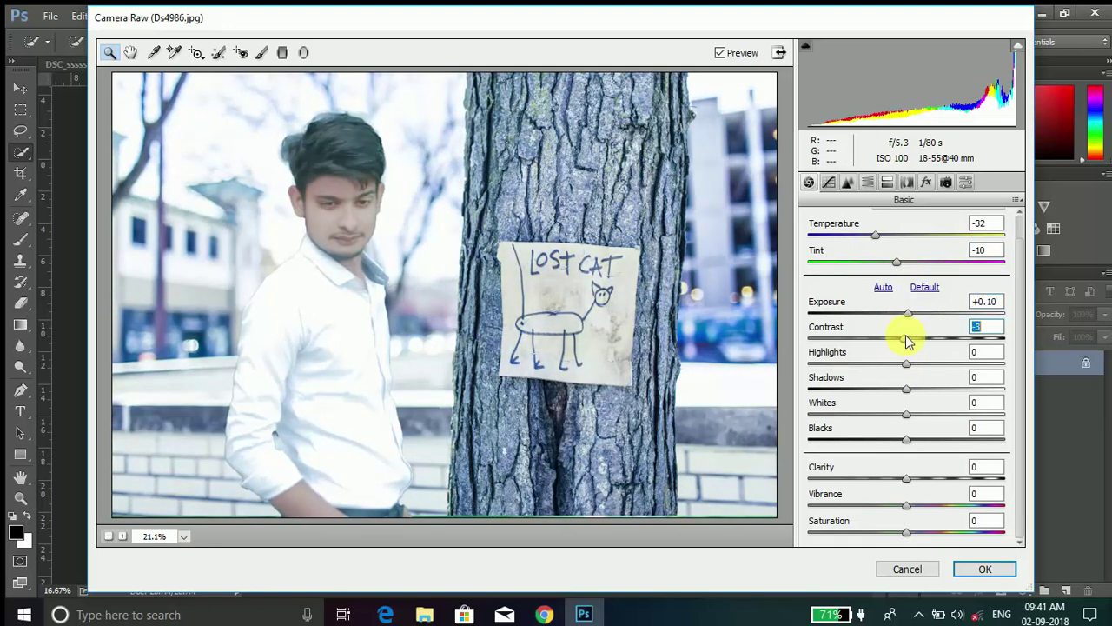
drag(908, 337, 944, 348)
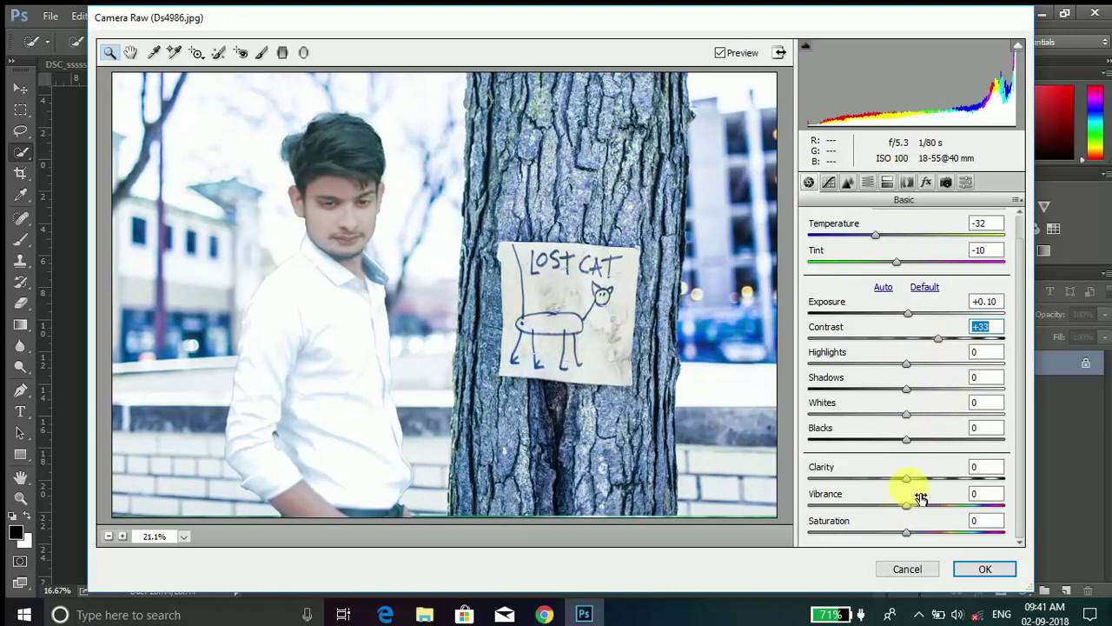
mouse_move(905, 505)
mouse_down()
mouse_move(923, 513)
mouse_move(905, 515)
mouse_move(920, 531)
mouse_move(897, 531)
mouse_up()
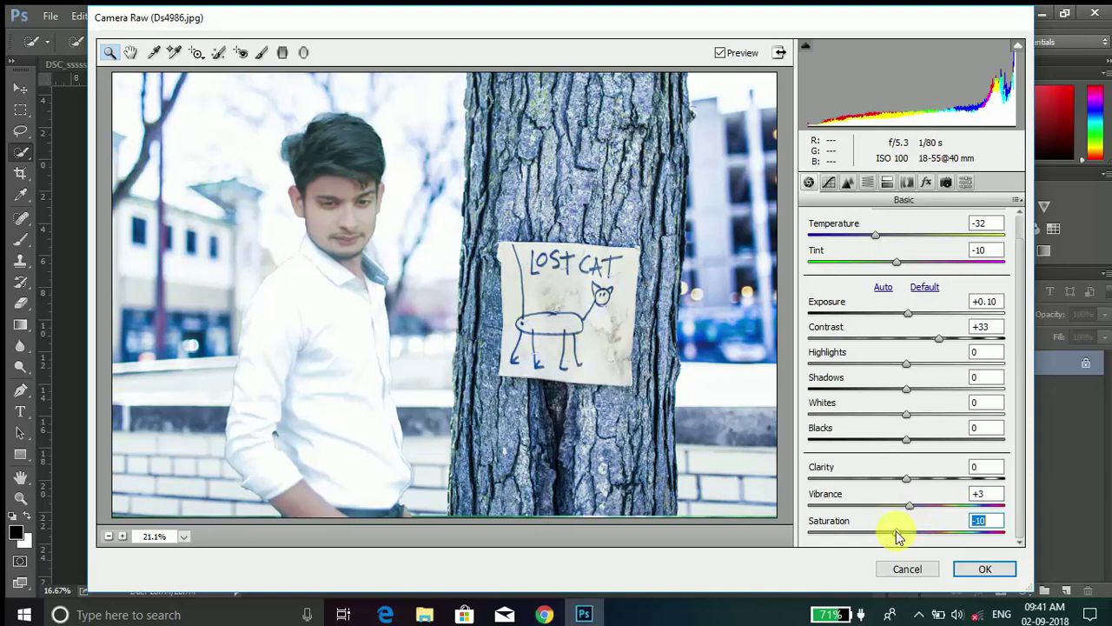
click(980, 494)
text(0)
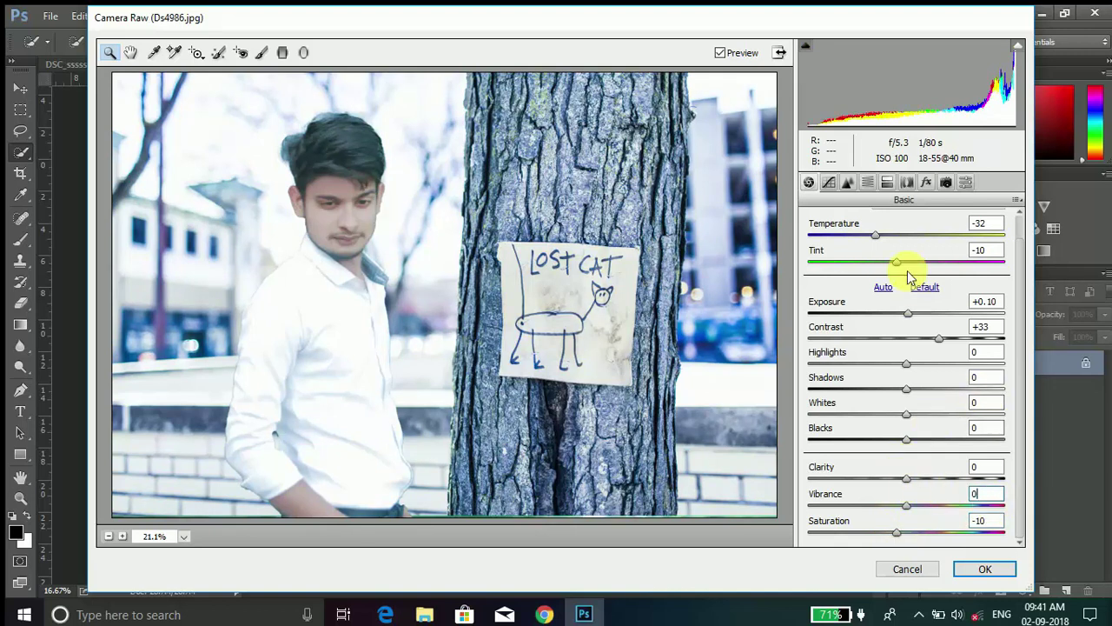
drag(939, 338, 888, 340)
click(984, 568)
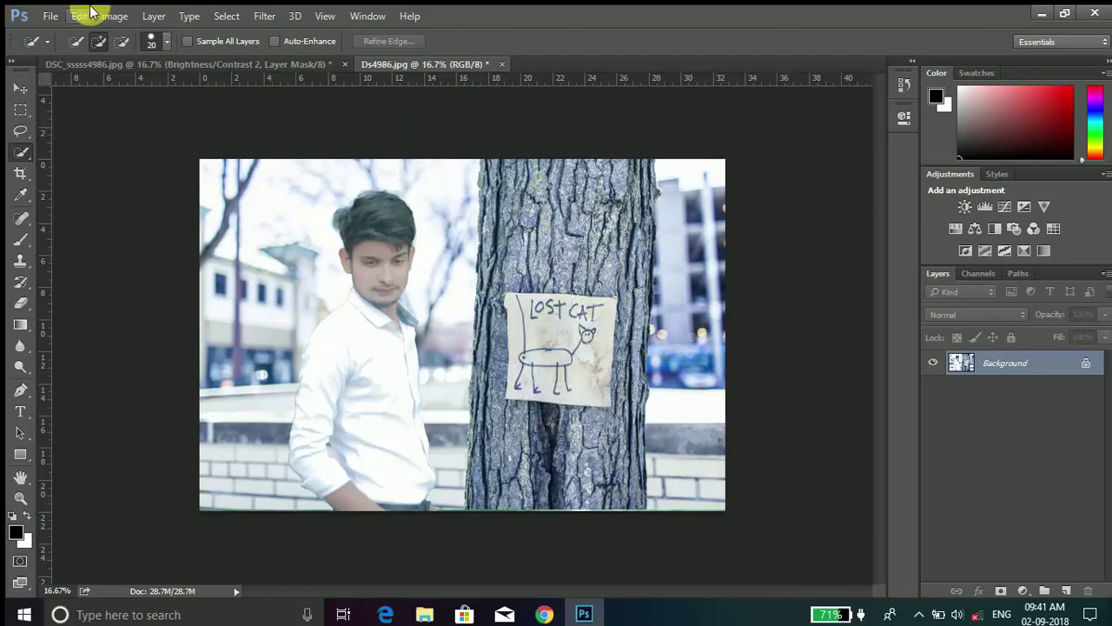
- Save Ds4986.jpg in place with File > Save
click(51, 14)
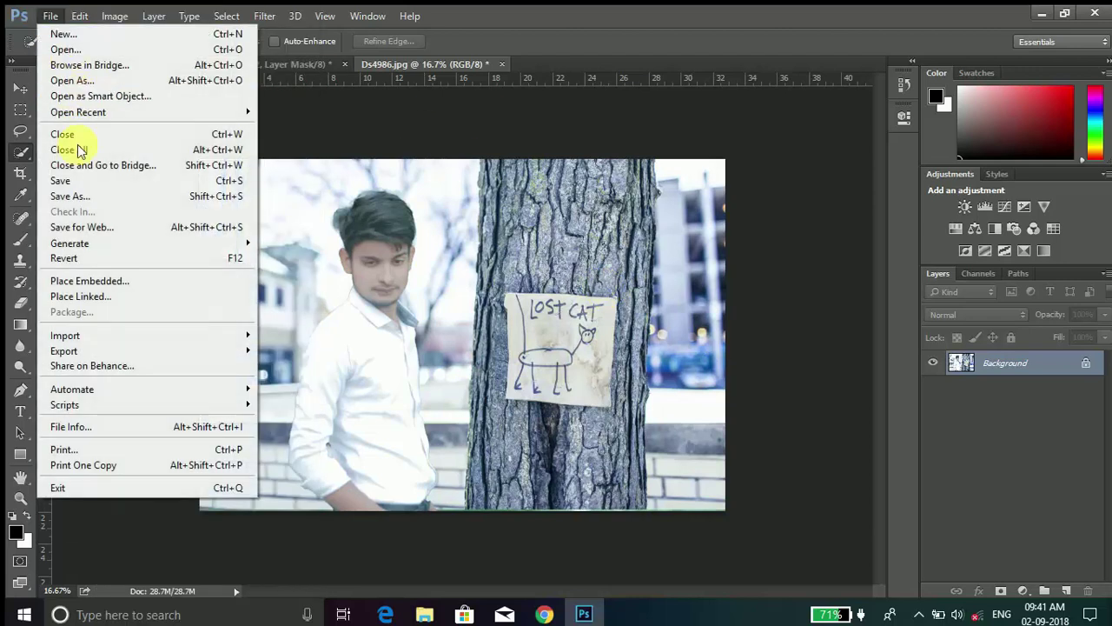
click(91, 180)
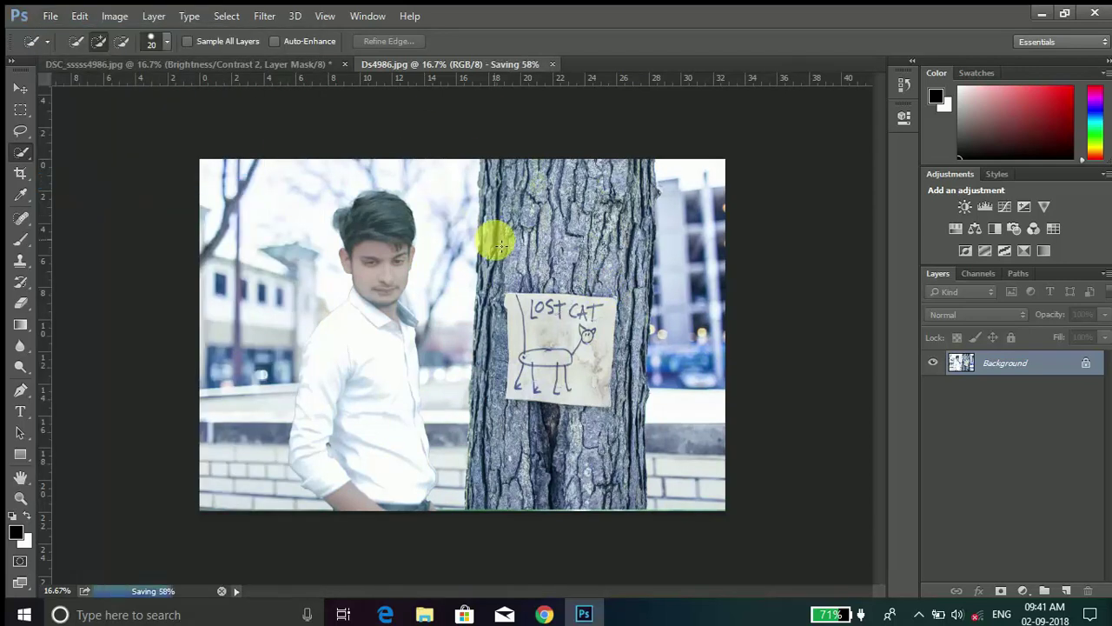